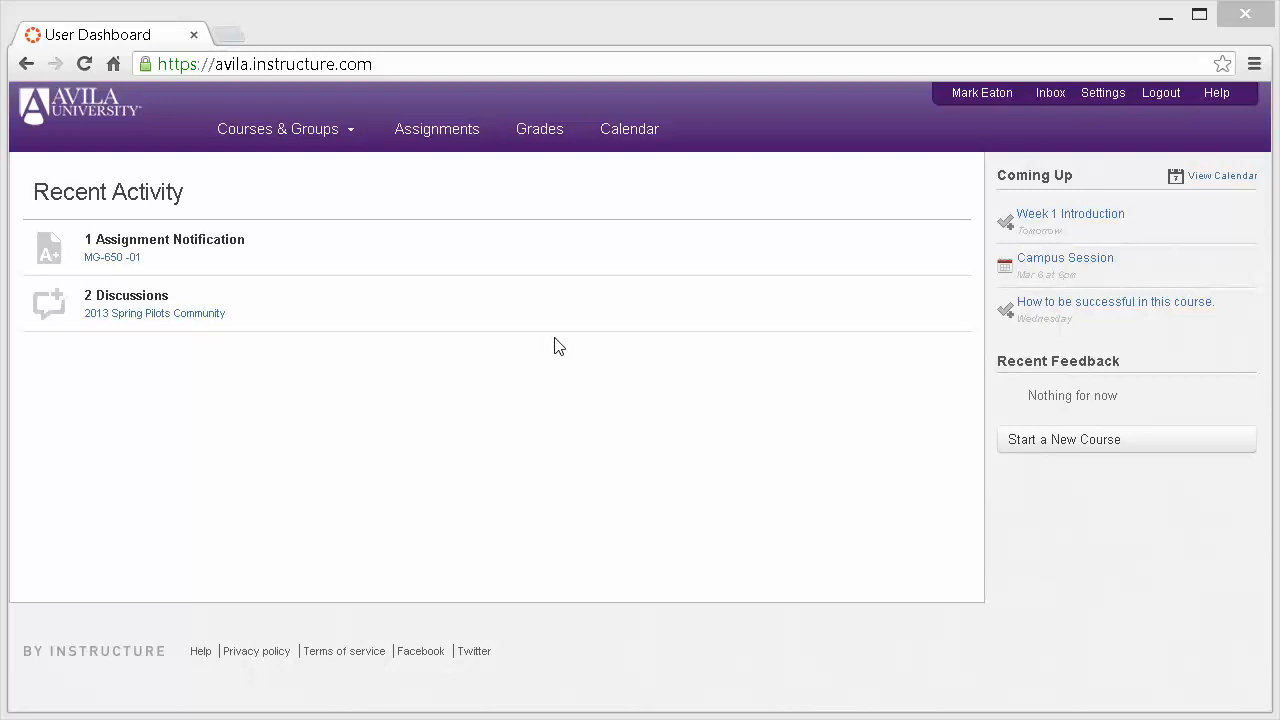
- Open the assignments overview for all courses and look through the upcoming, undated and past assignments
left_click(436, 138)
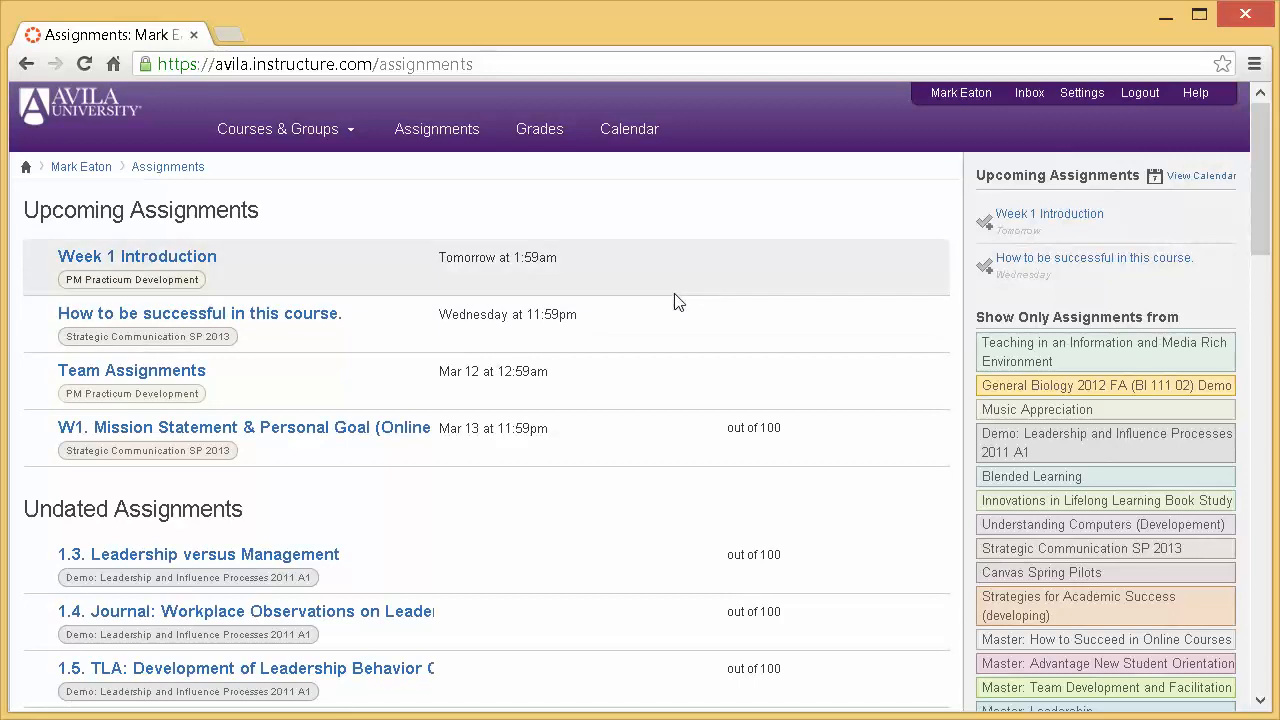
scroll(674, 300, "down", 3)
scroll(674, 302, "down", 6)
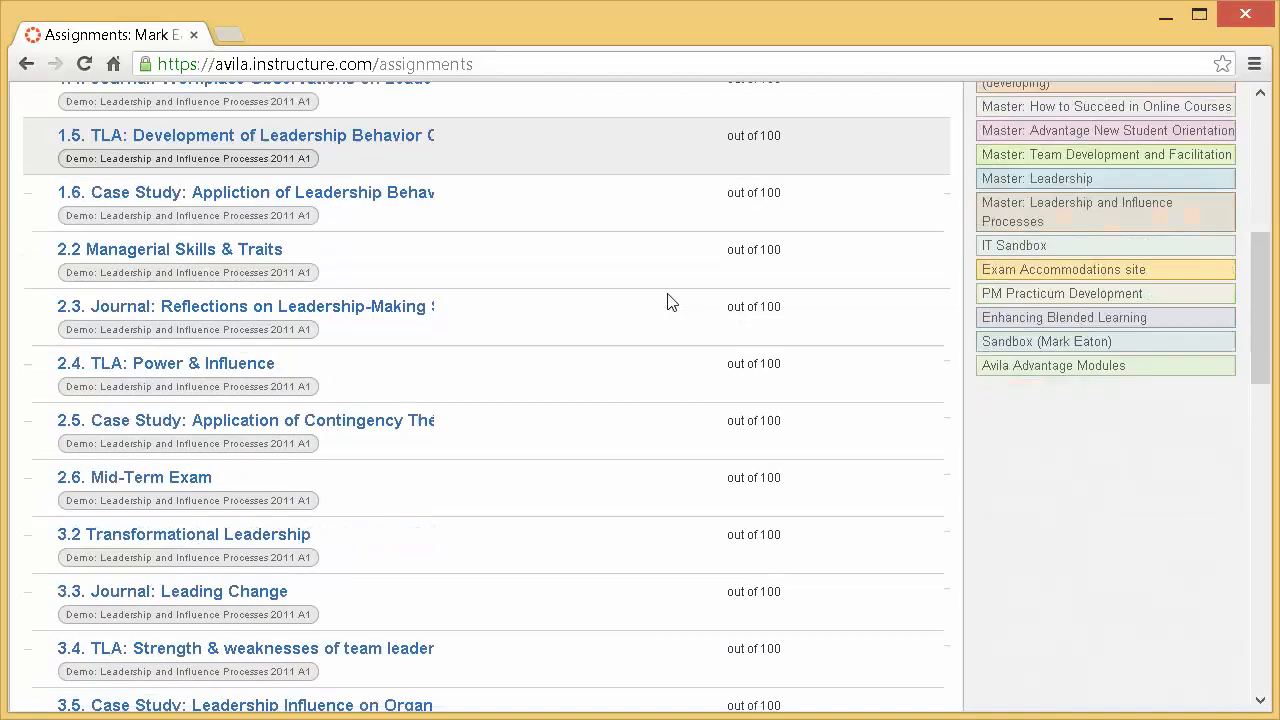
scroll(670, 302, "down", 3)
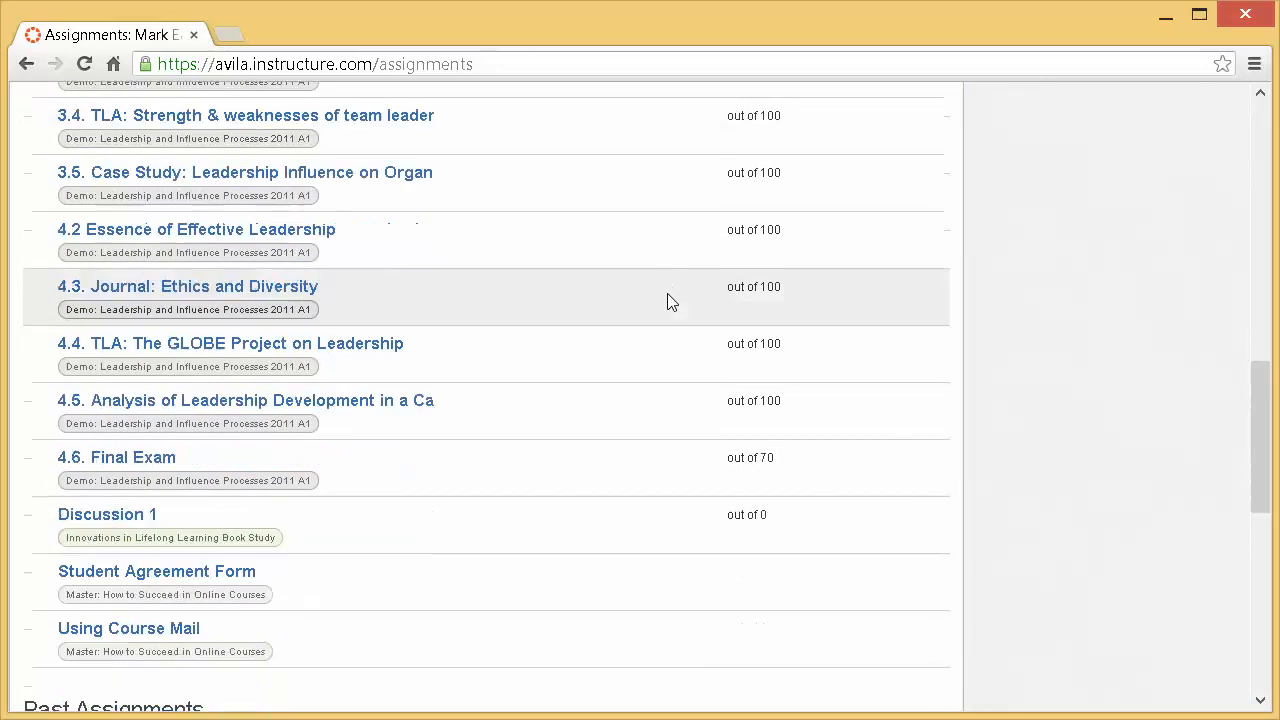
scroll(663, 300, "down", 2)
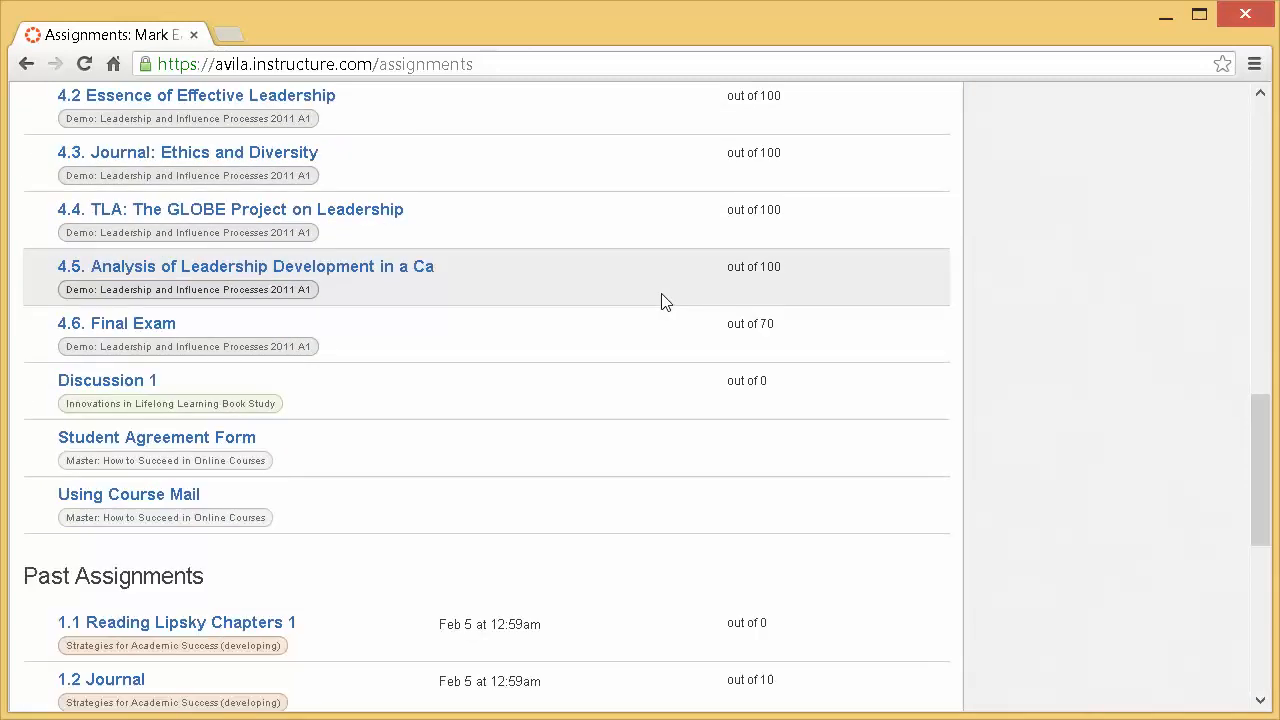
scroll(665, 300, "up", 15)
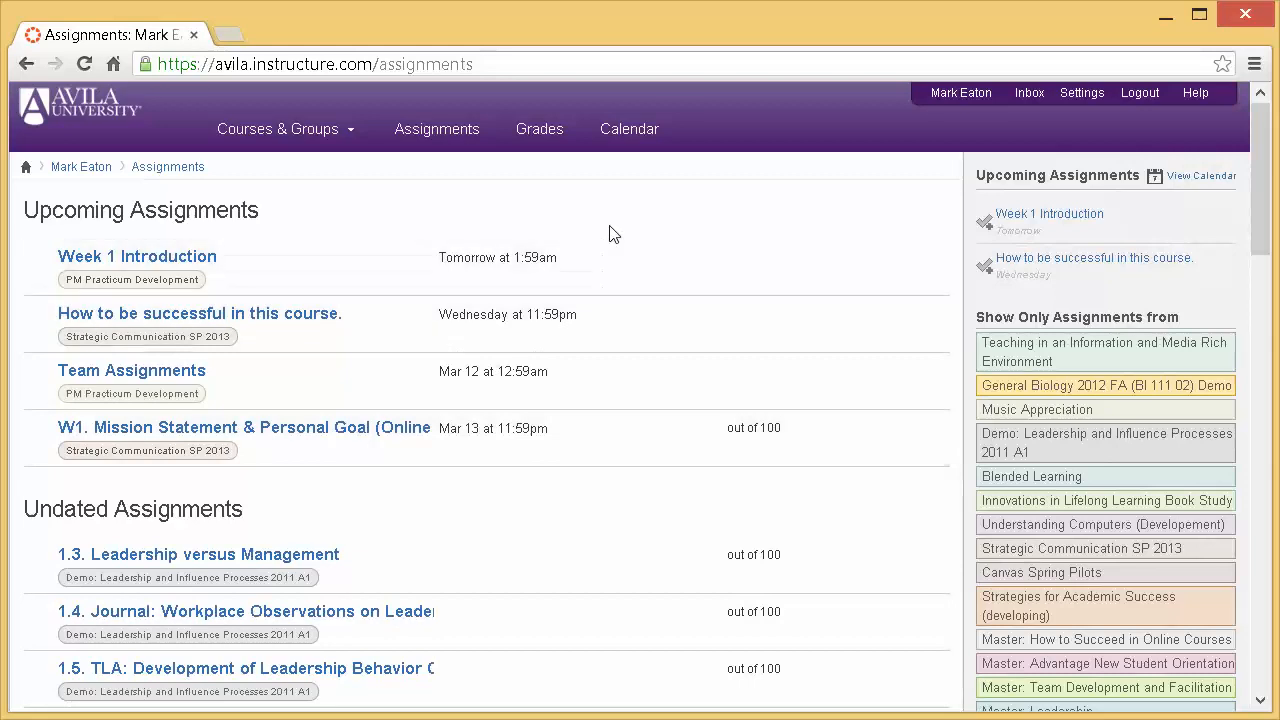
- Look over the personal calendar and its list of course calendars, and return to the dashboard
left_click(625, 131)
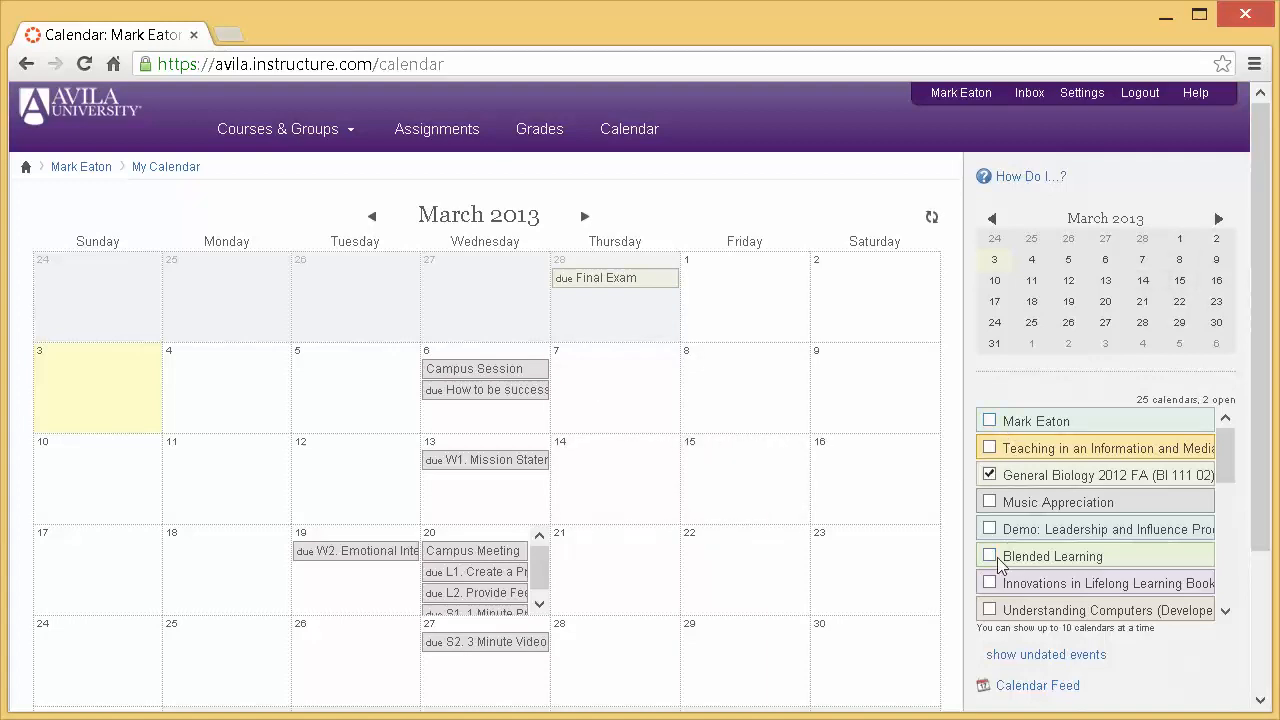
left_click_drag(1228, 458, 1228, 476)
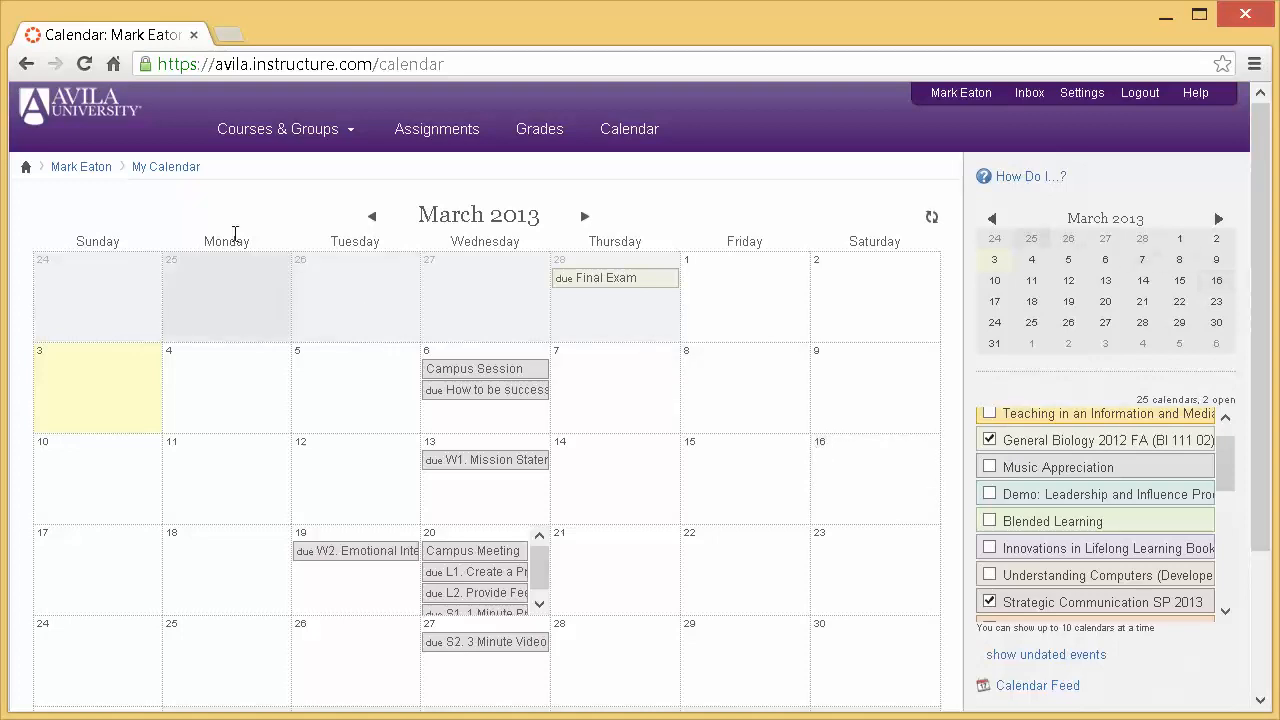
left_click(28, 174)
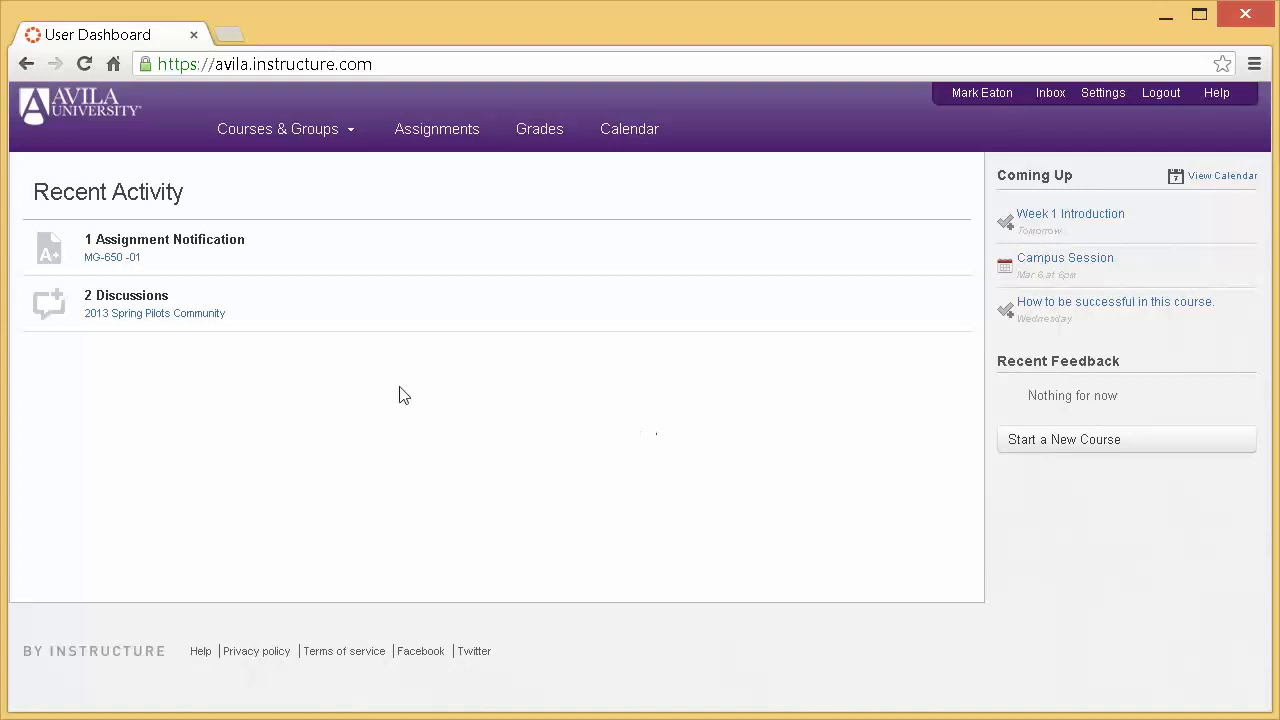
- Open the Sandbox course and go to its Assignments page
mouse_move(290, 134)
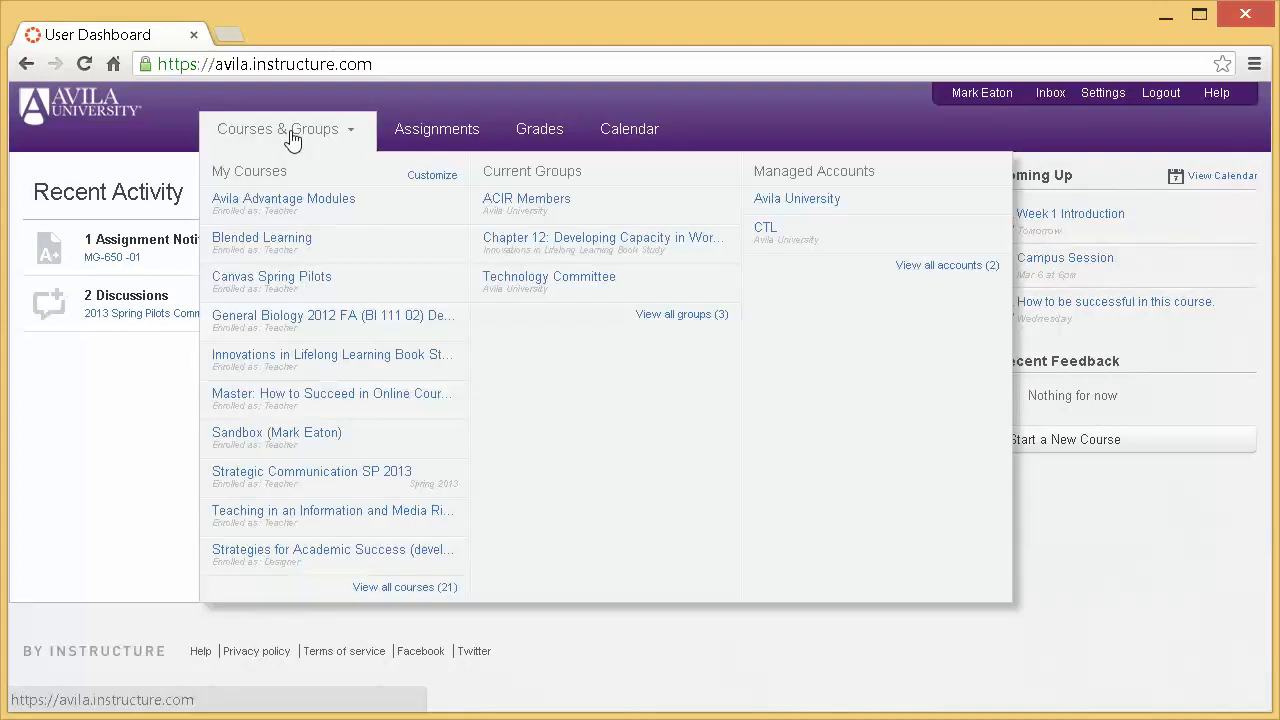
left_click(279, 440)
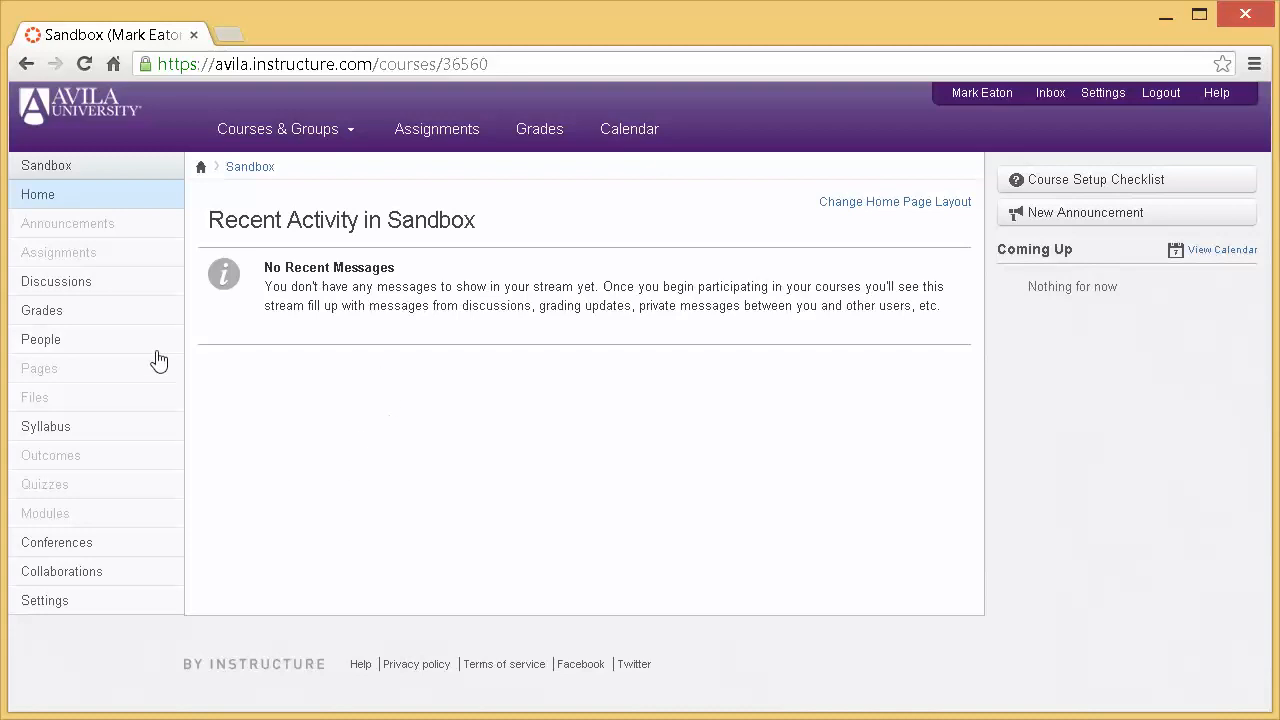
left_click(66, 260)
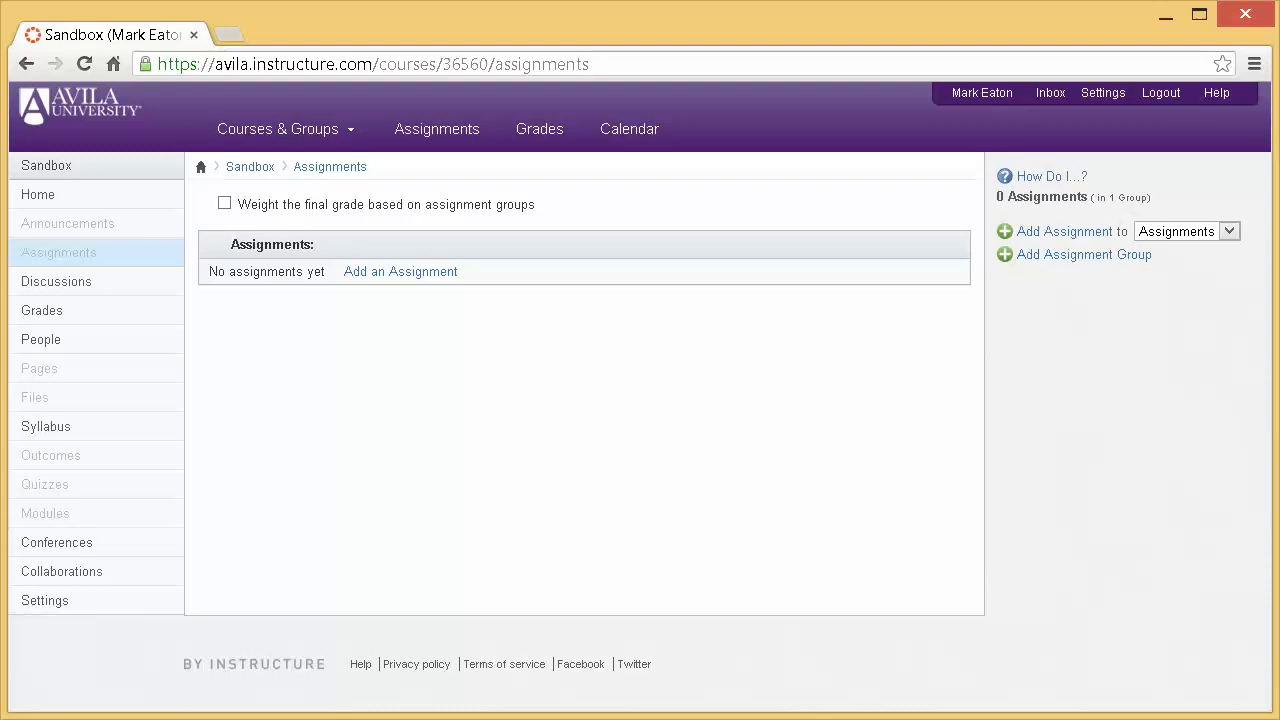
- Bring the Word document into view to read the table of assignment types, titles and due dates, and move it away again
left_click_drag(1279, 20, 972, 30)
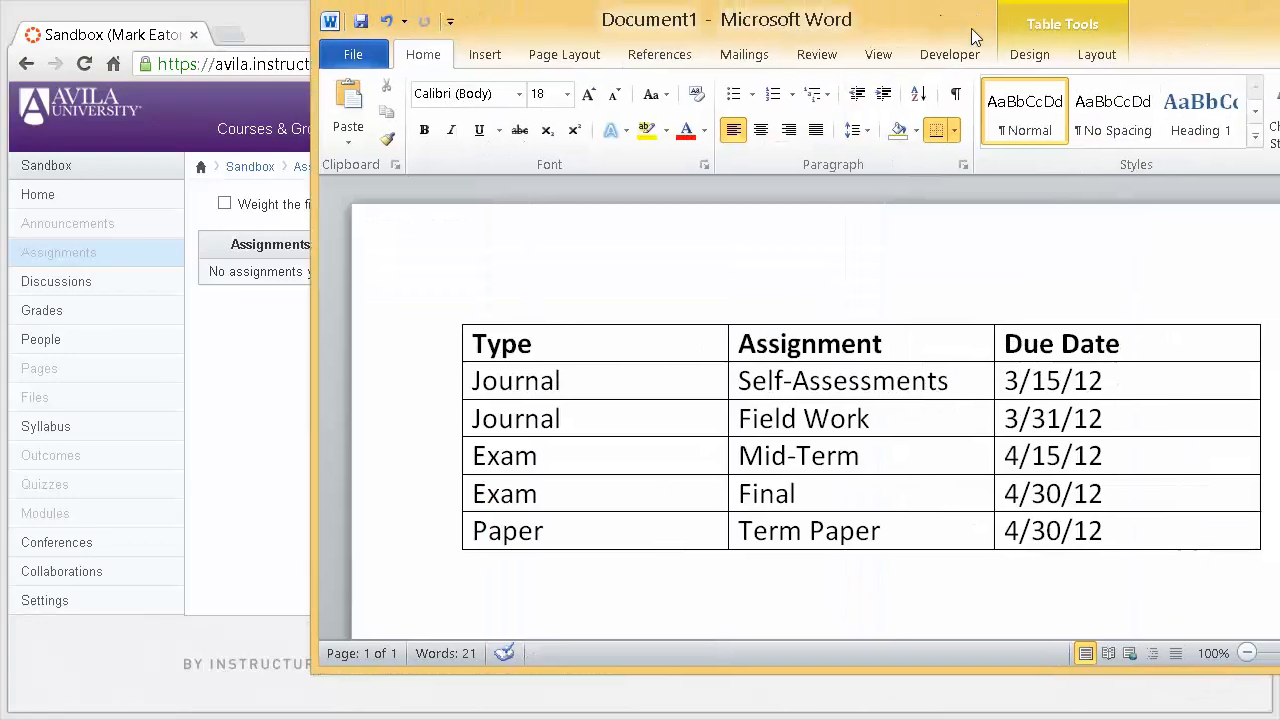
left_click_drag(1189, 20, 977, 18)
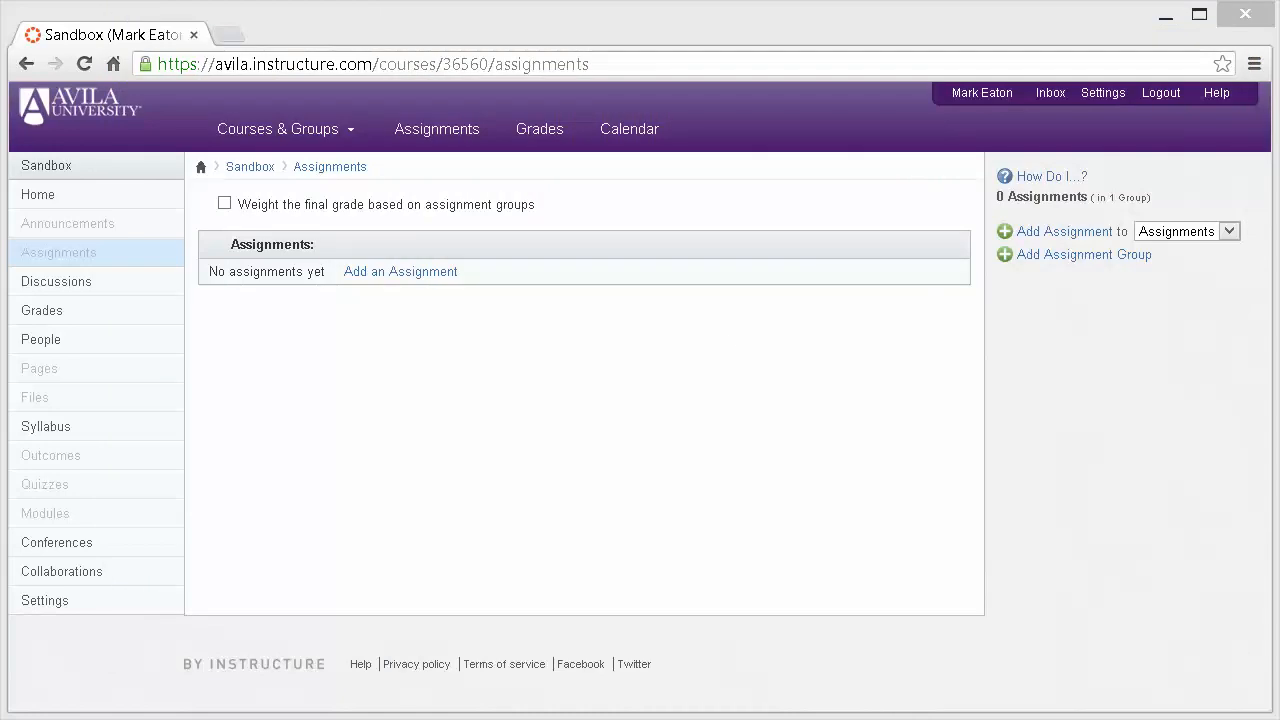
- Add a new assignment group named Journal to the Sandbox course
left_click(1072, 256)
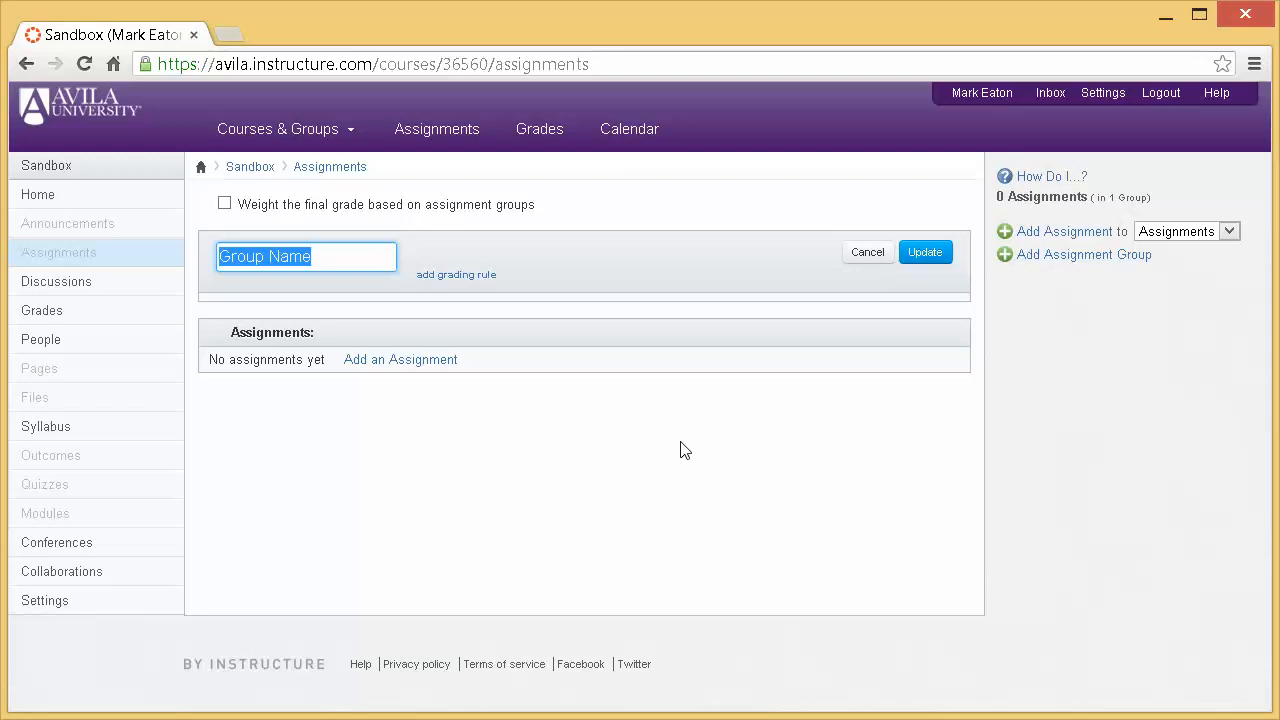
type("Journa")
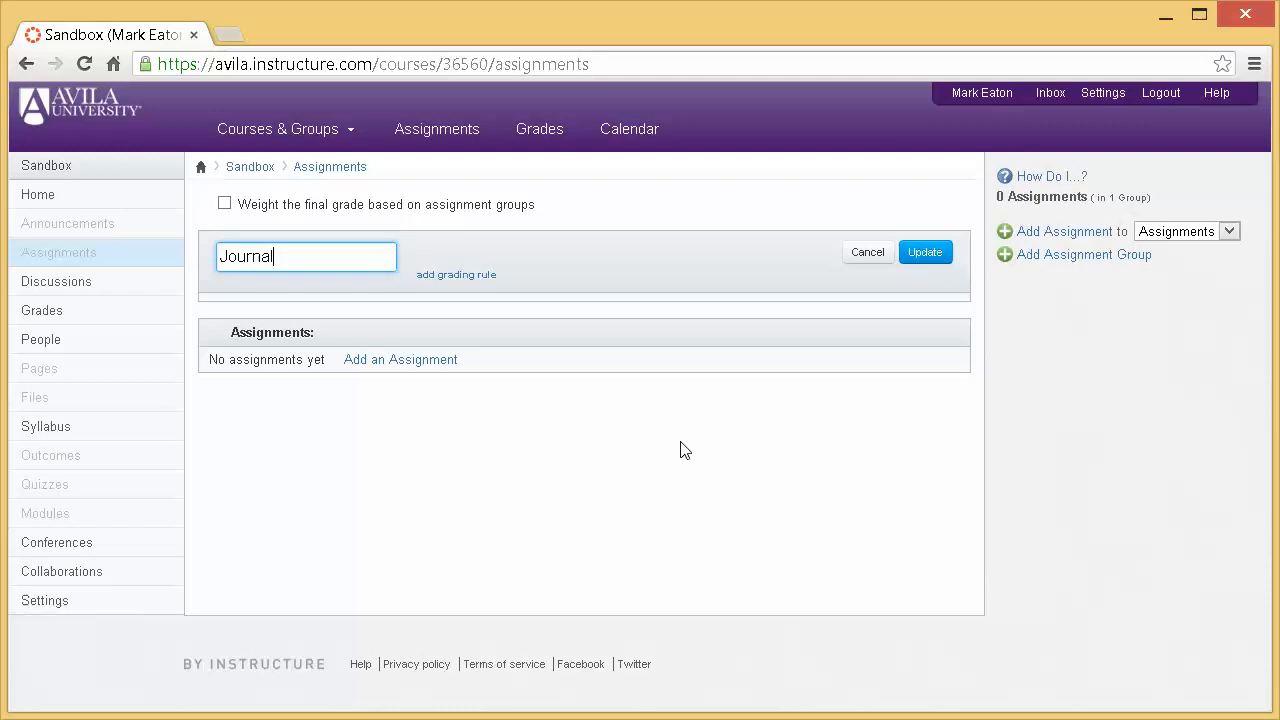
type("l")
key("Return")
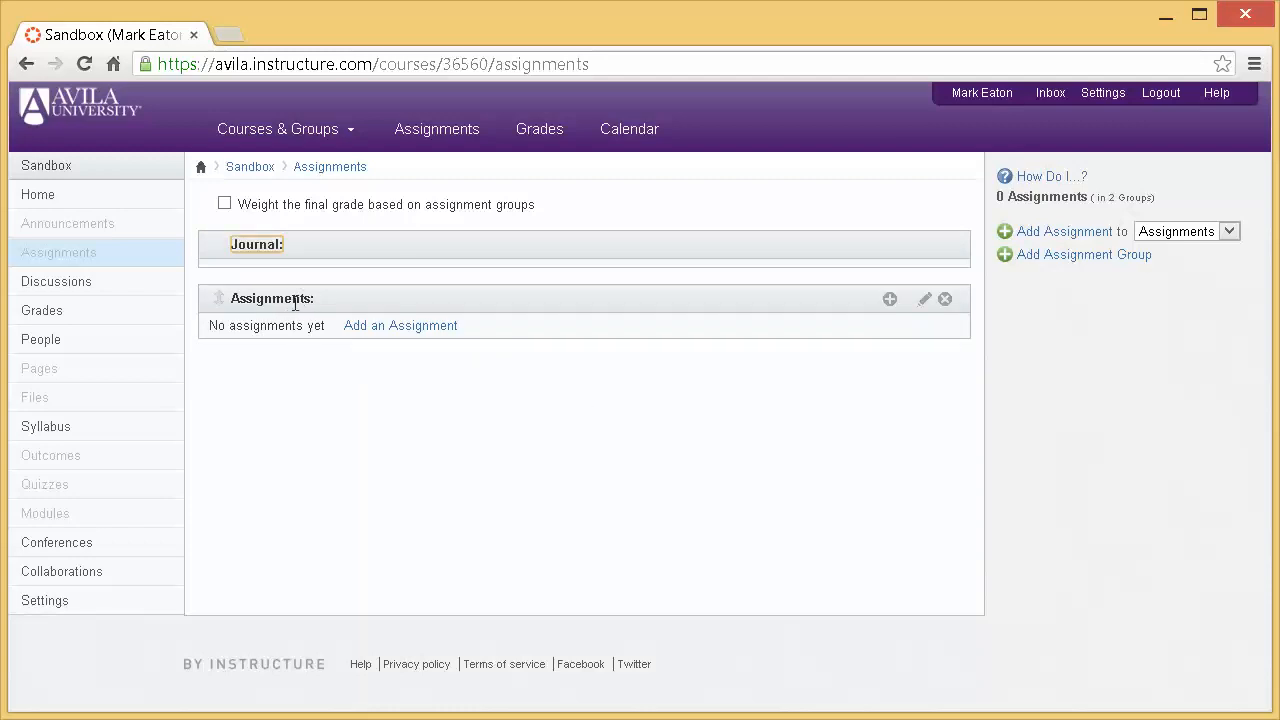
- Rename the default Assignments group to Exam and save the new name
left_click(921, 303)
type("Exam")
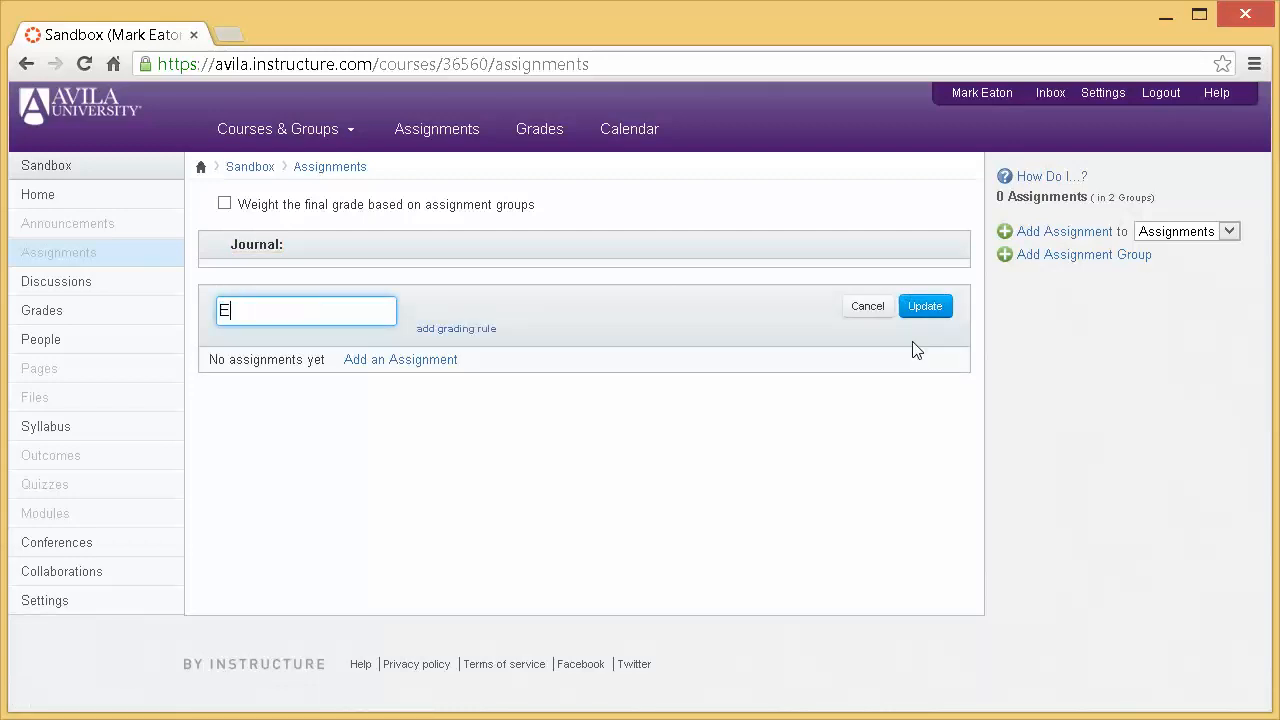
left_click(924, 308)
- Add an assignment group named Paper and arrange the groups in the order Journal, Exam, Paper
left_click(1066, 256)
type("Paper")
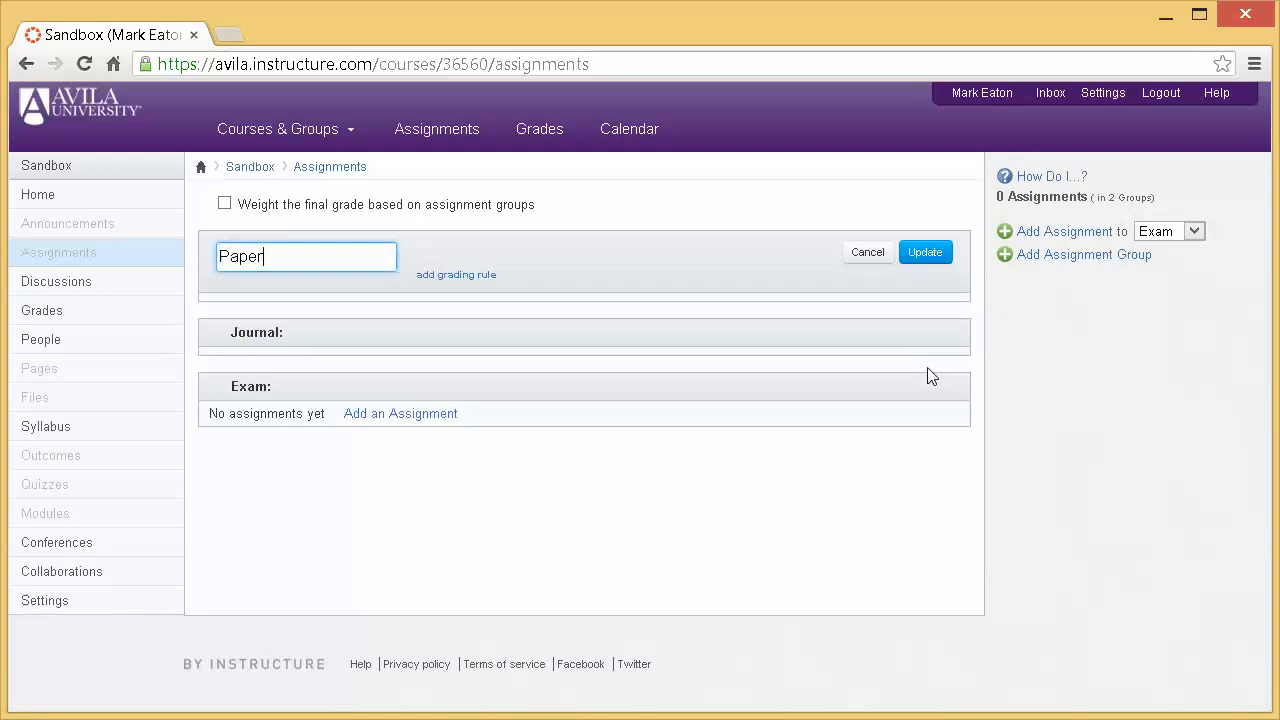
left_click(929, 253)
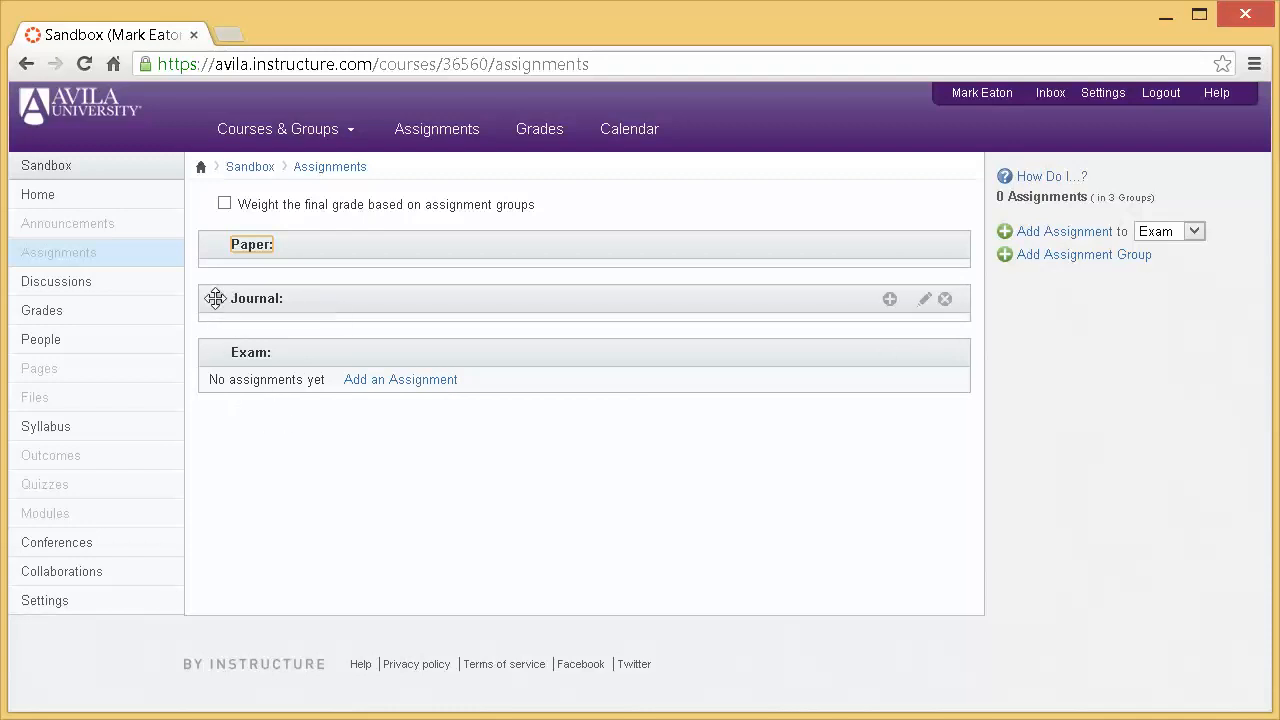
left_click_drag(209, 297, 213, 244)
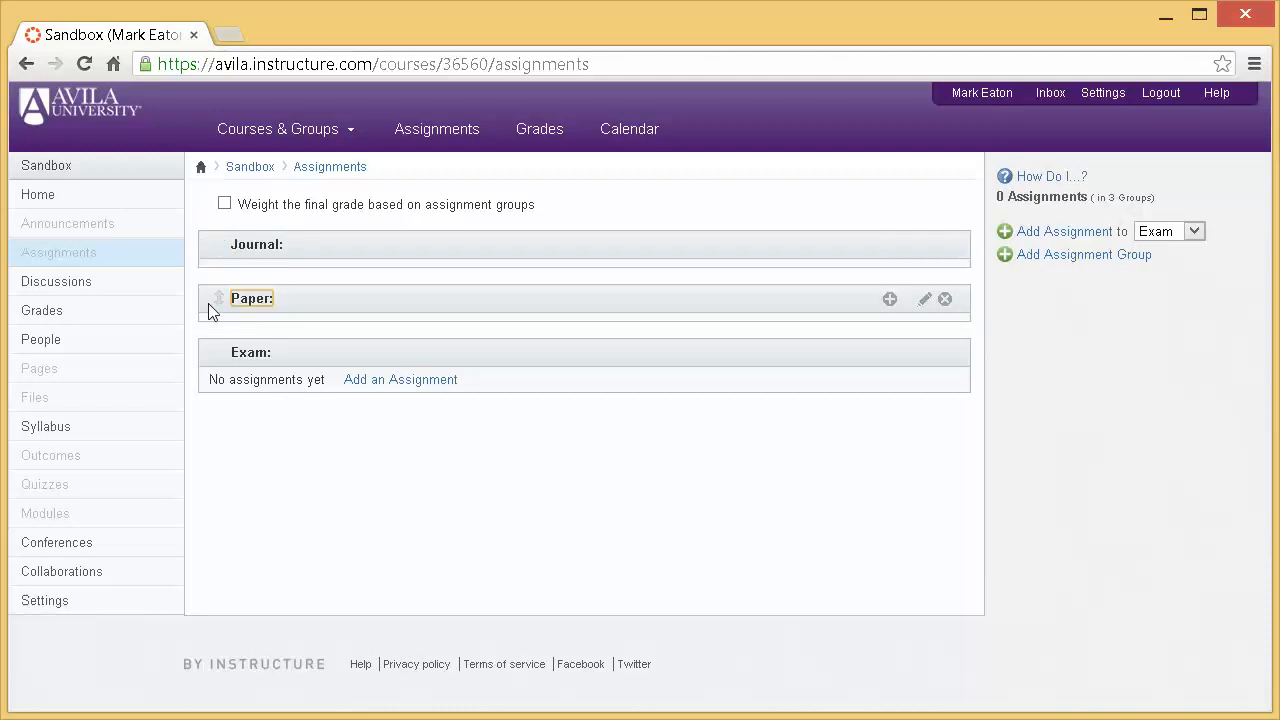
left_click_drag(212, 312, 220, 380)
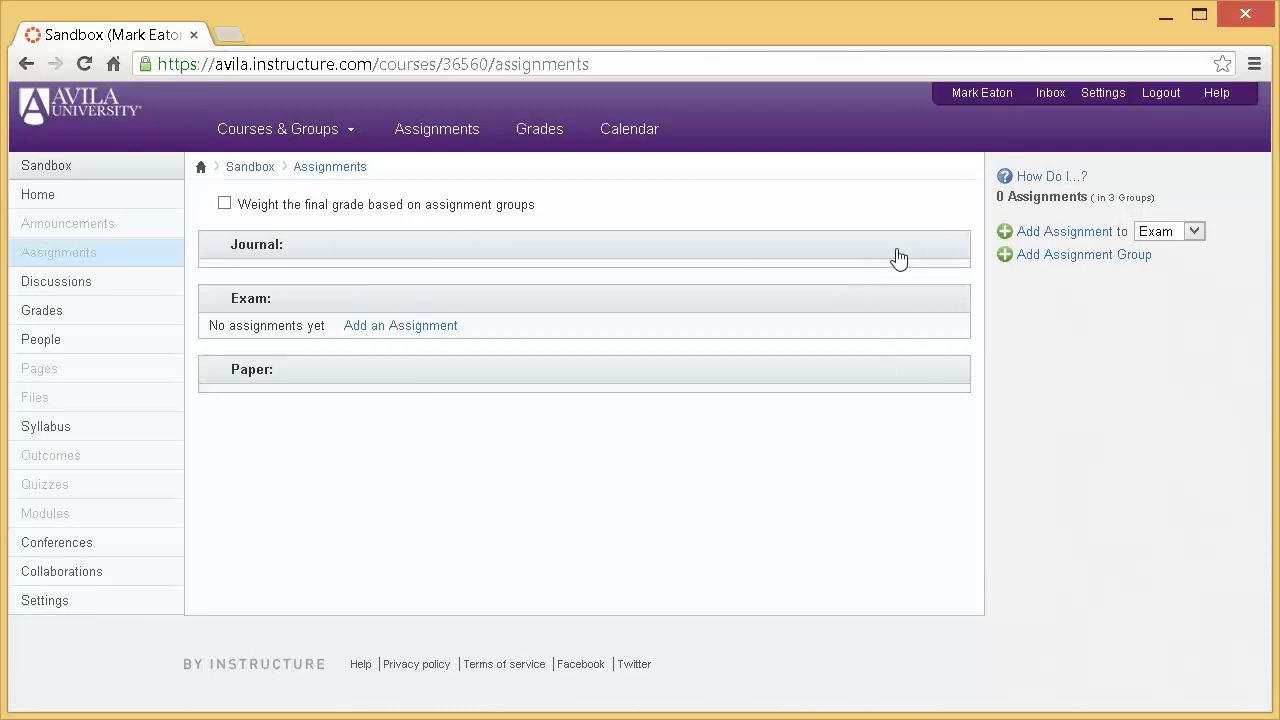
- Add an assignment named Self-Assessments to the Journal group, due Mar 15, 2013 and worth 100 points
mouse_move(868, 249)
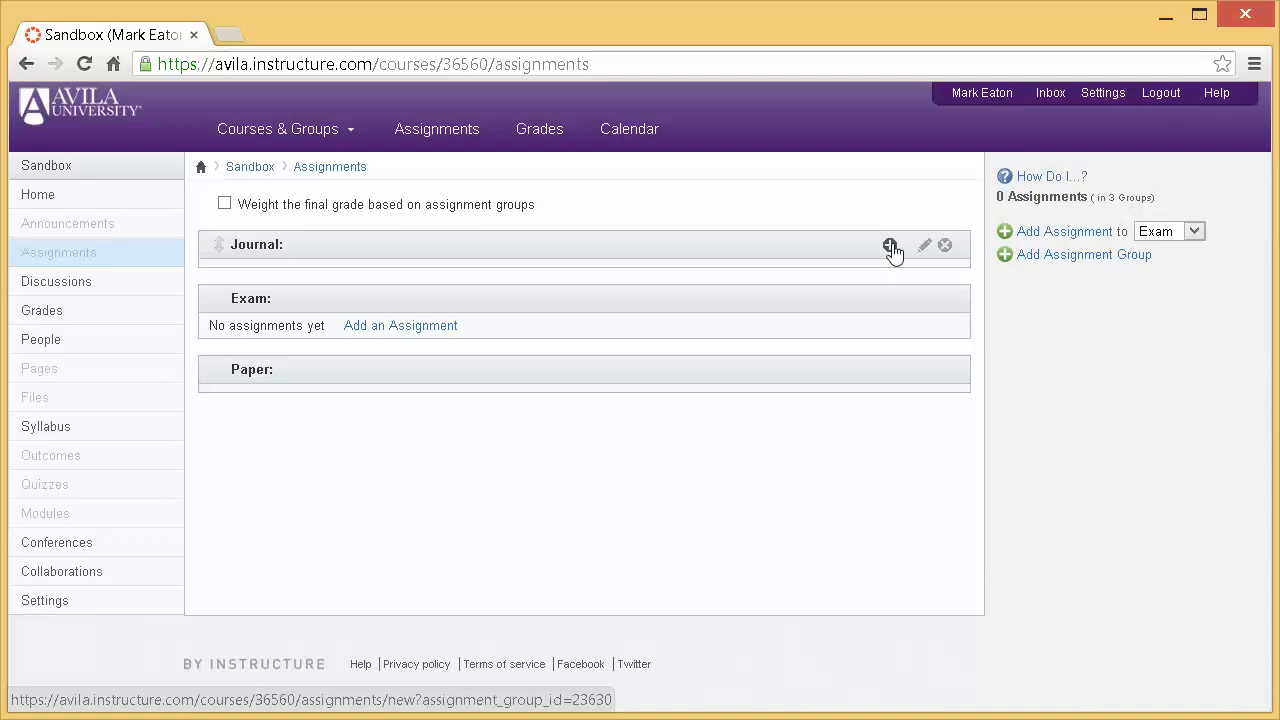
left_click(891, 247)
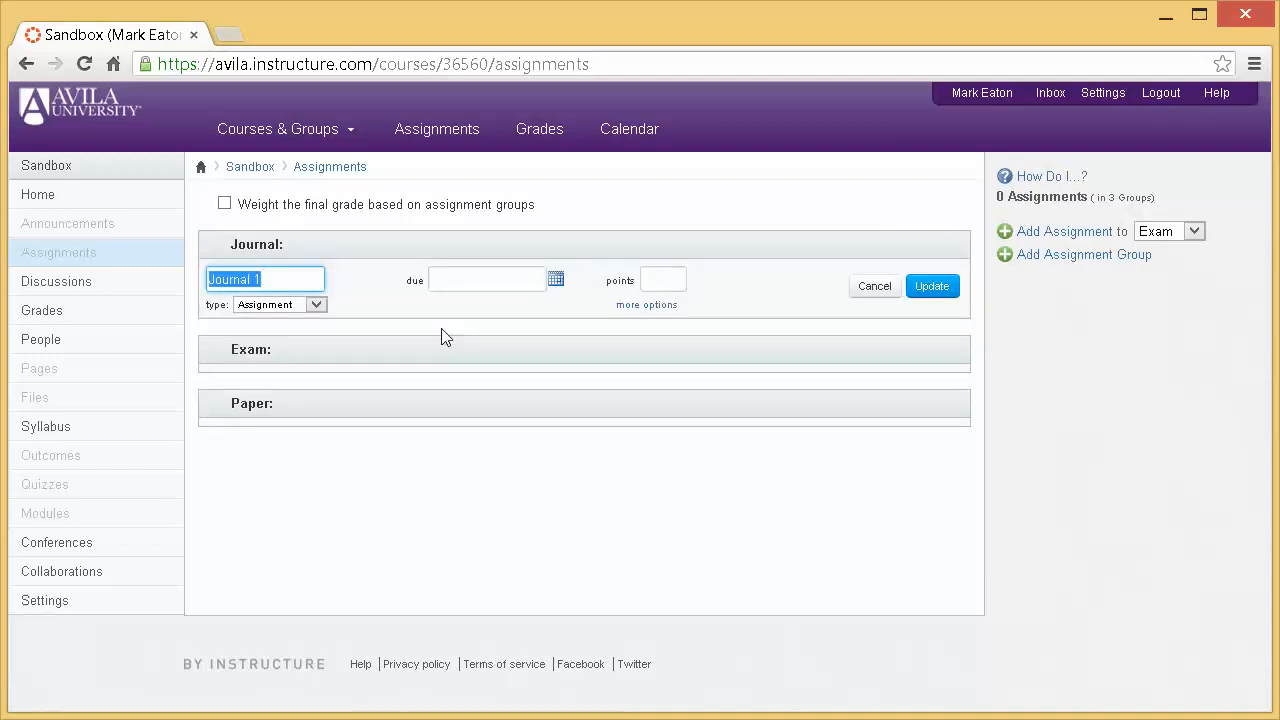
type("Self-Assessments")
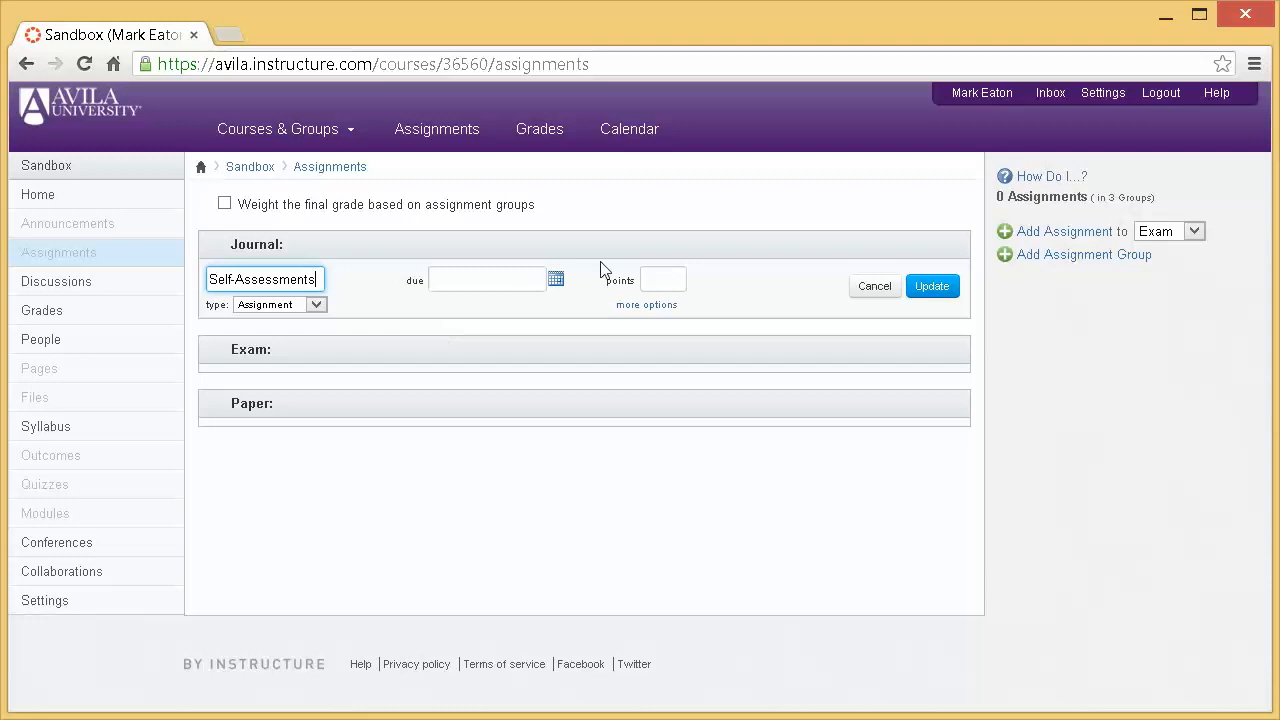
left_click(556, 279)
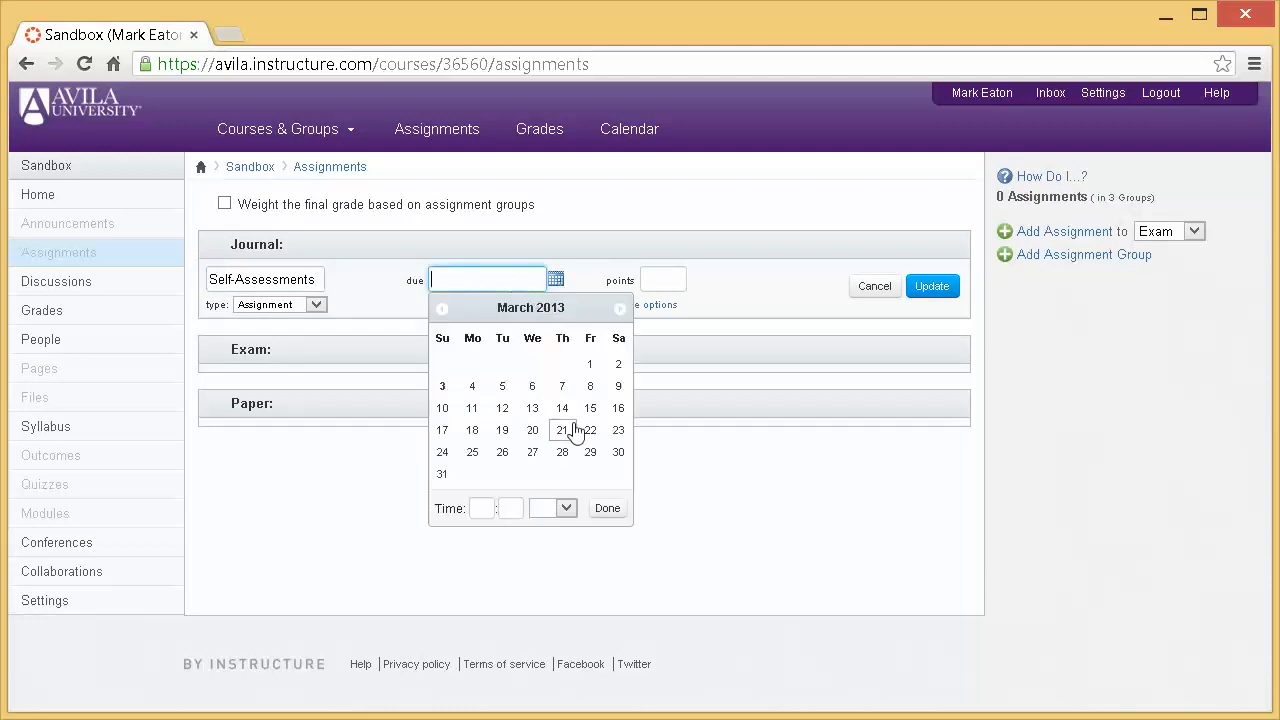
left_click(590, 408)
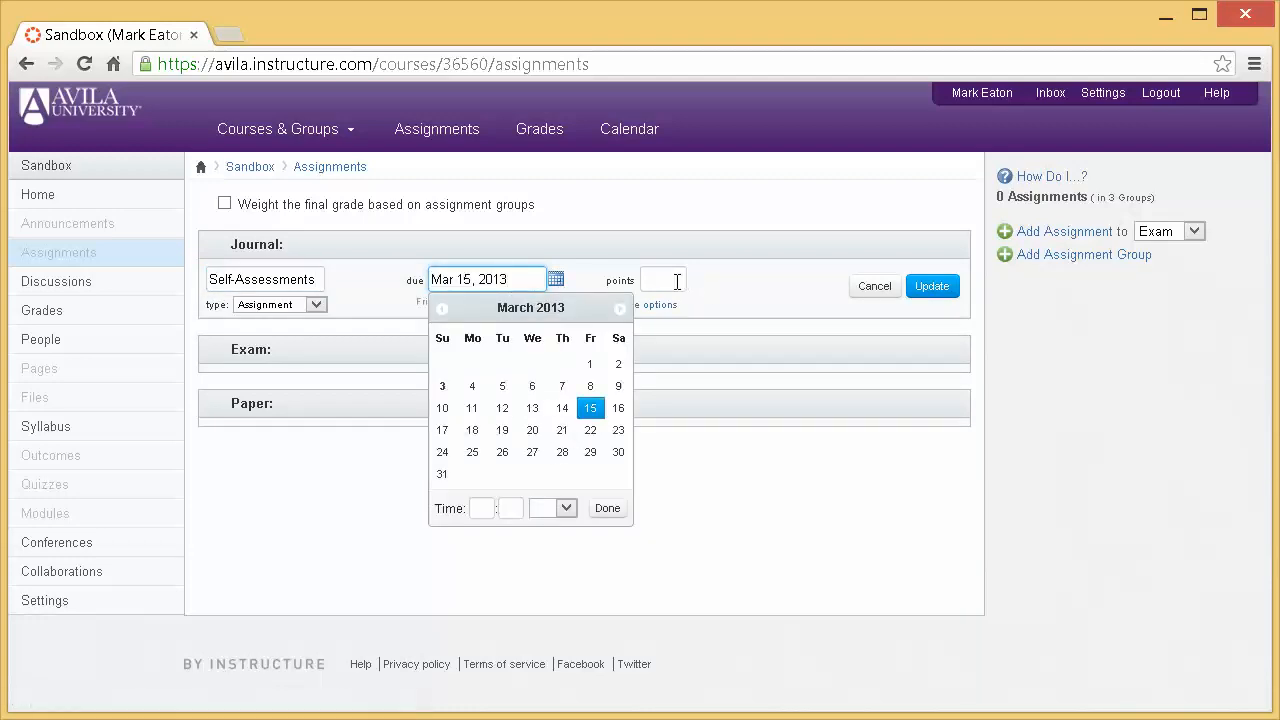
left_click(678, 281)
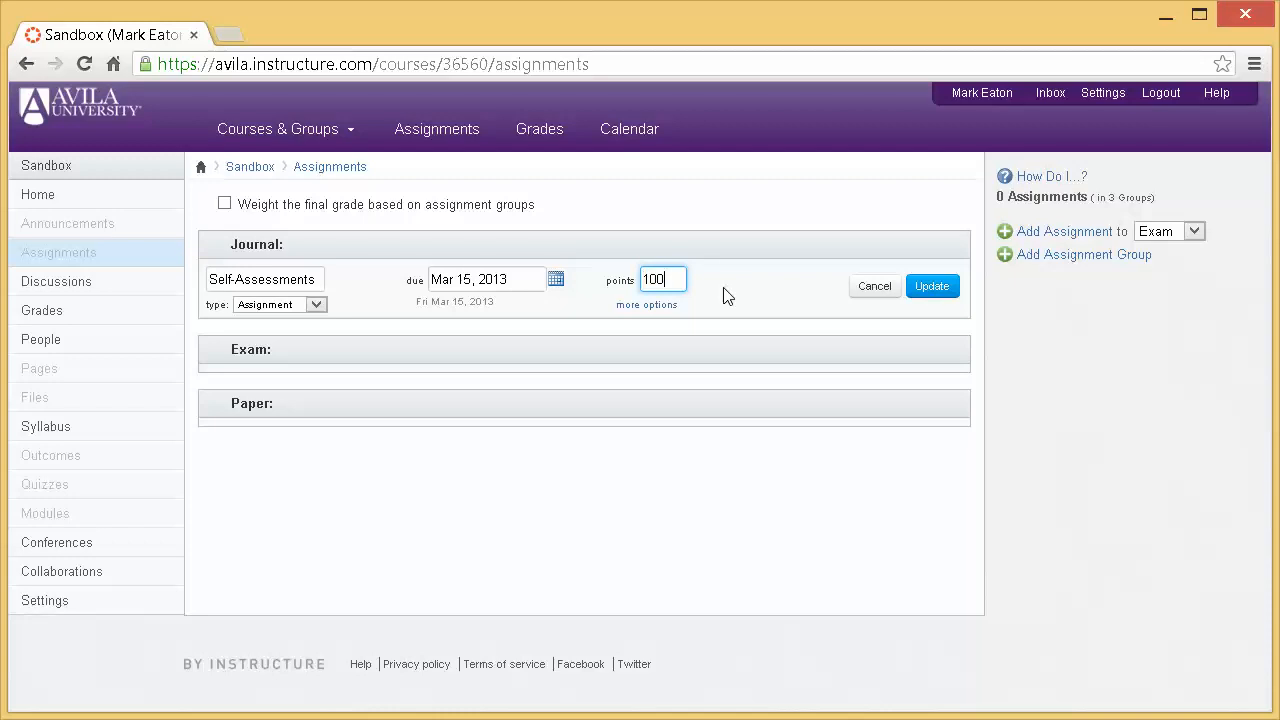
left_click(930, 289)
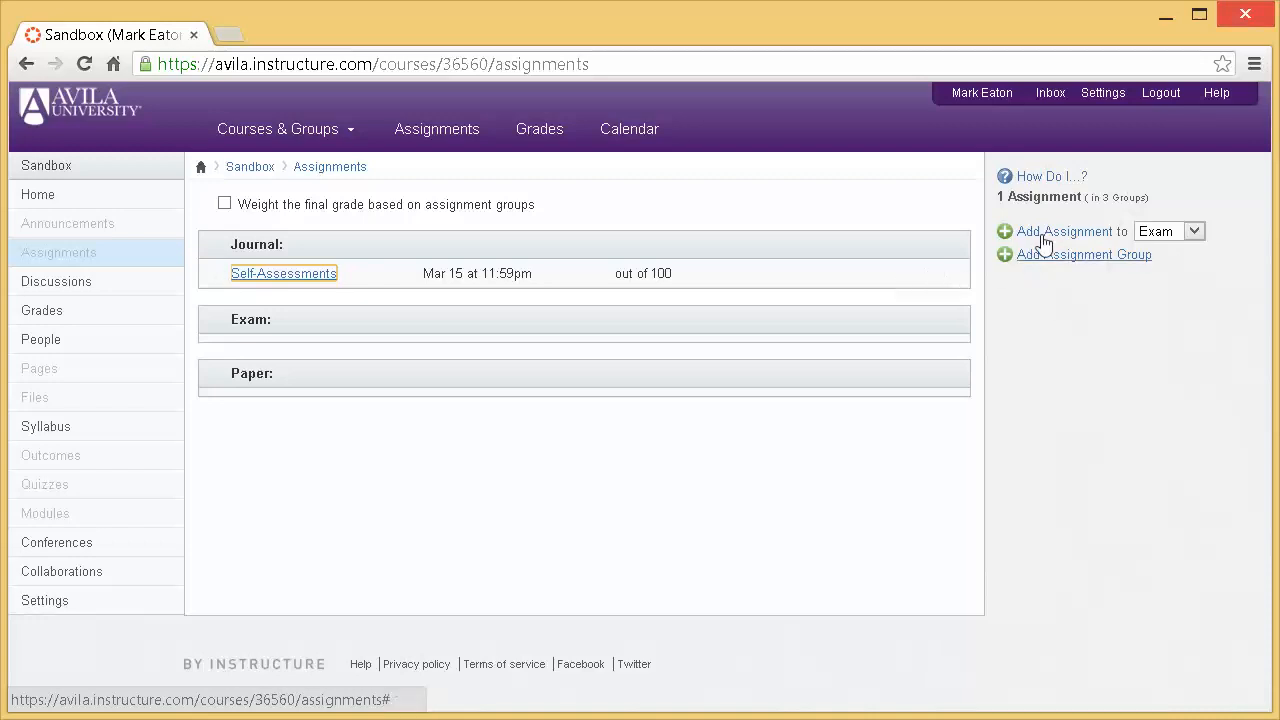
- Add an assignment named Field Work to the Journal group, due Mar 31, 2013 and worth 100 points
left_click(1194, 234)
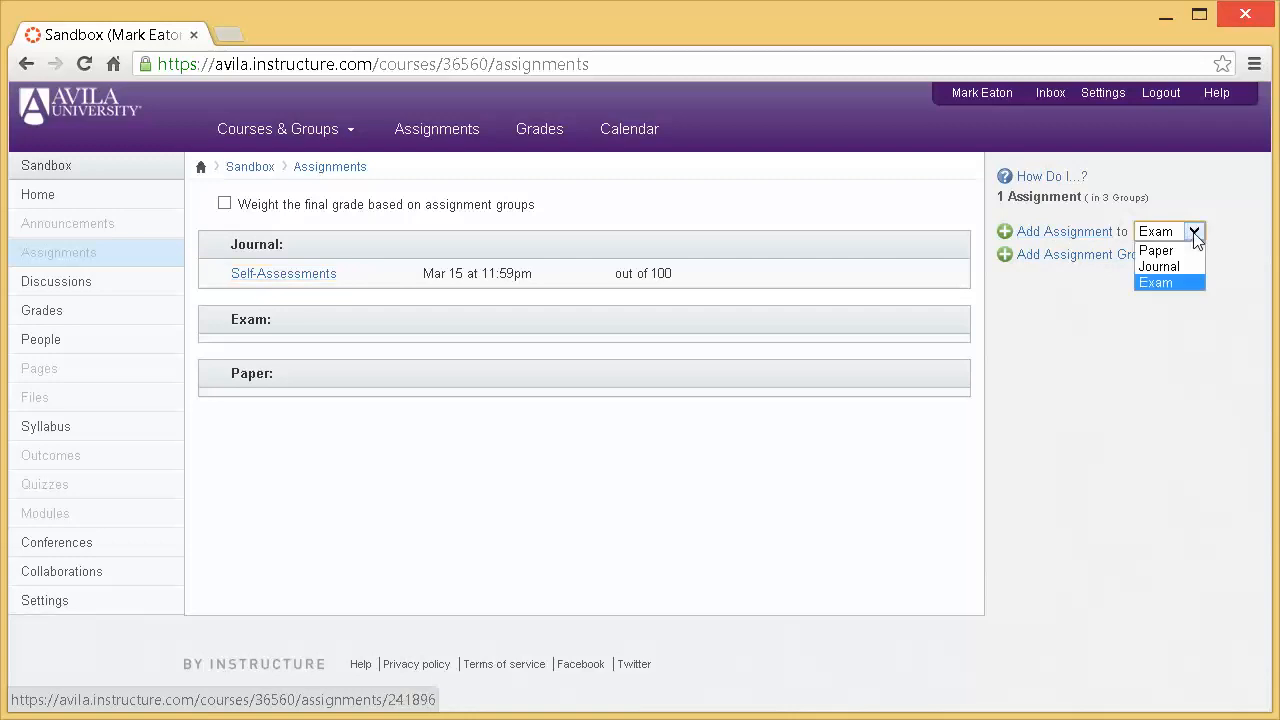
left_click(1159, 266)
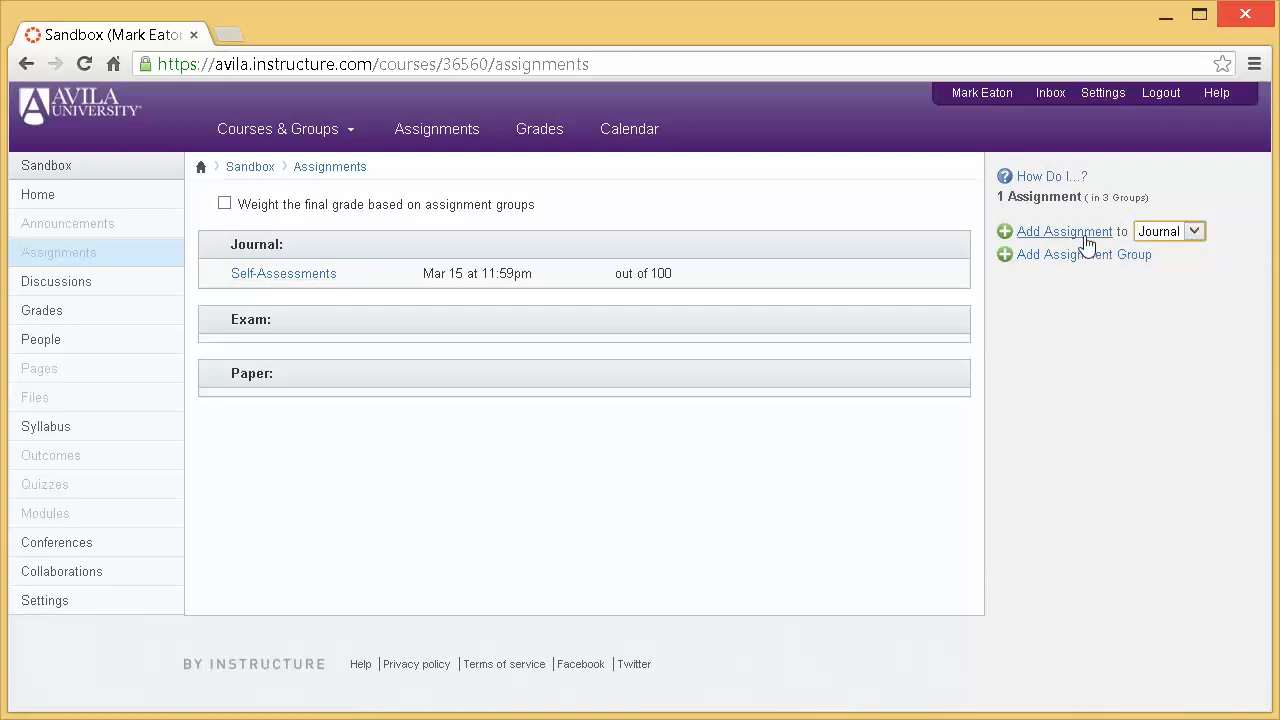
left_click(1075, 236)
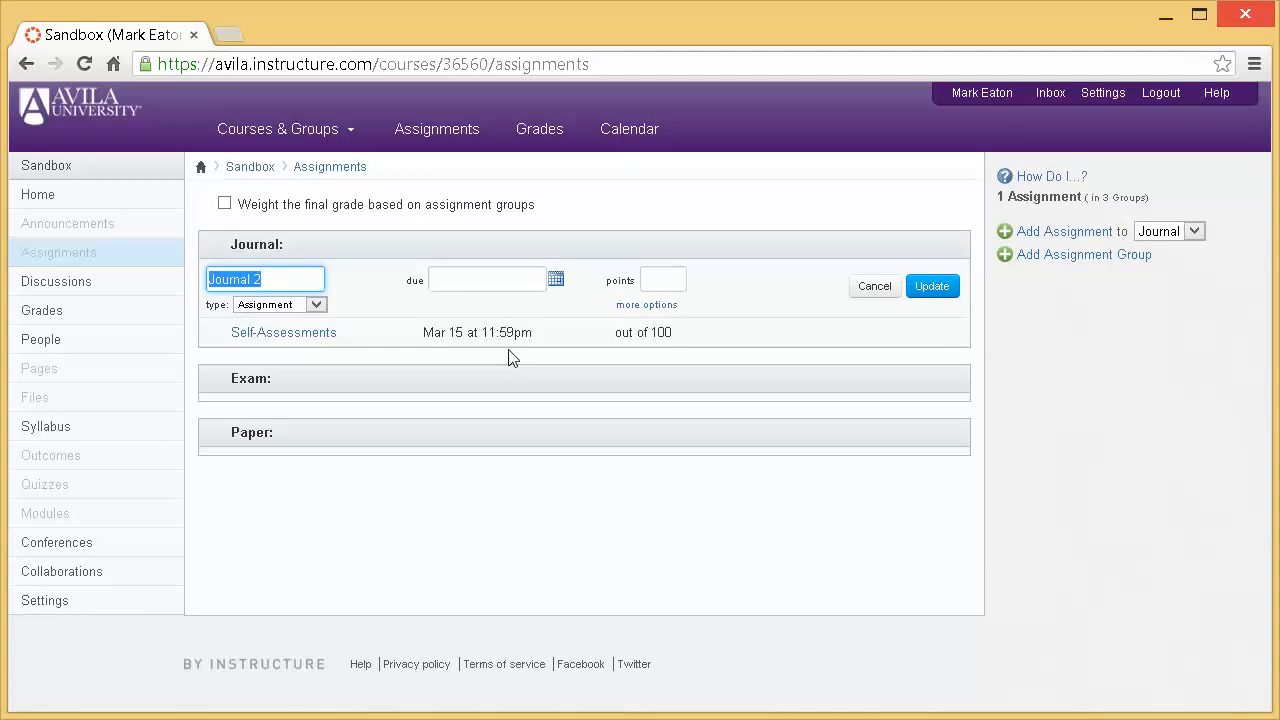
type("Fie")
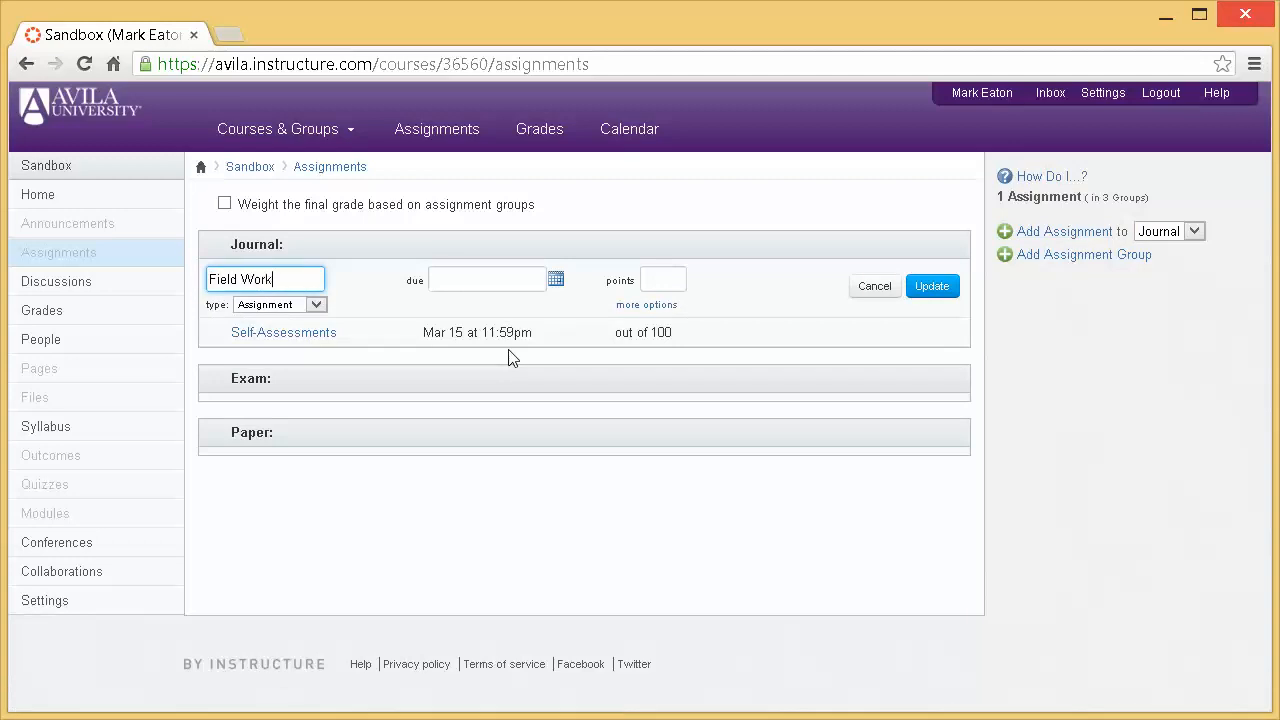
type("ld Work")
left_click(556, 281)
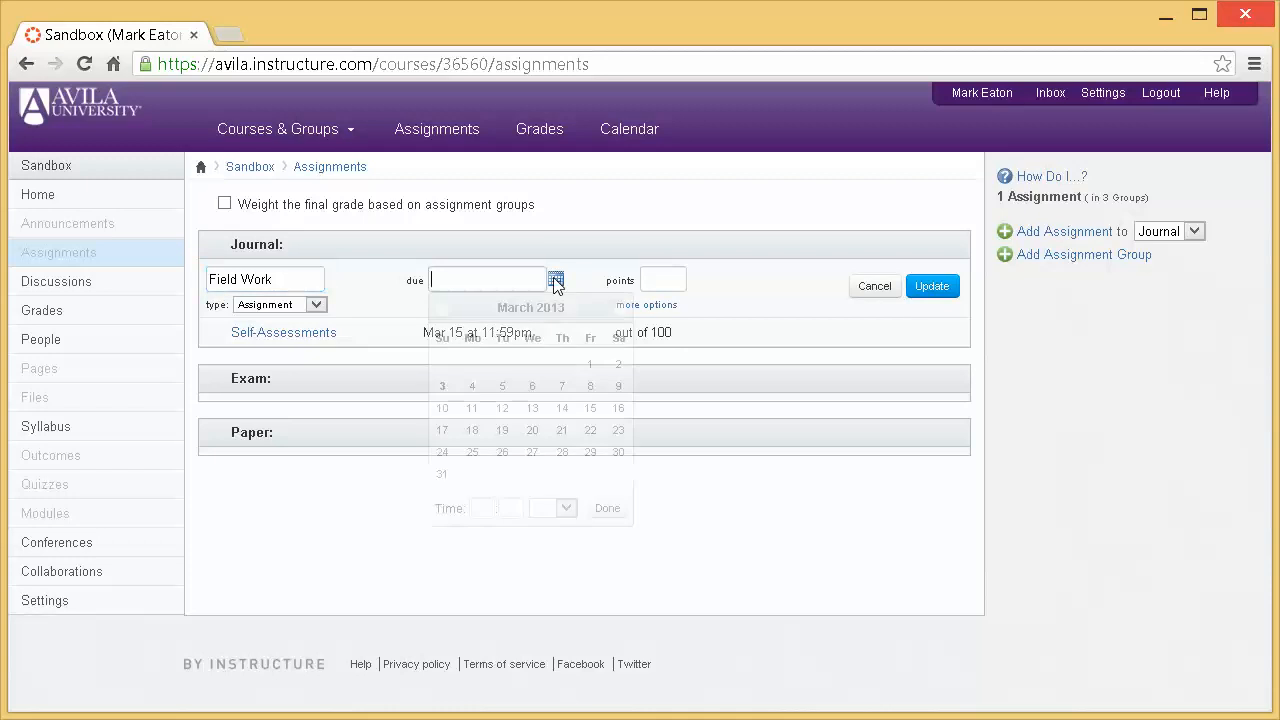
left_click(443, 474)
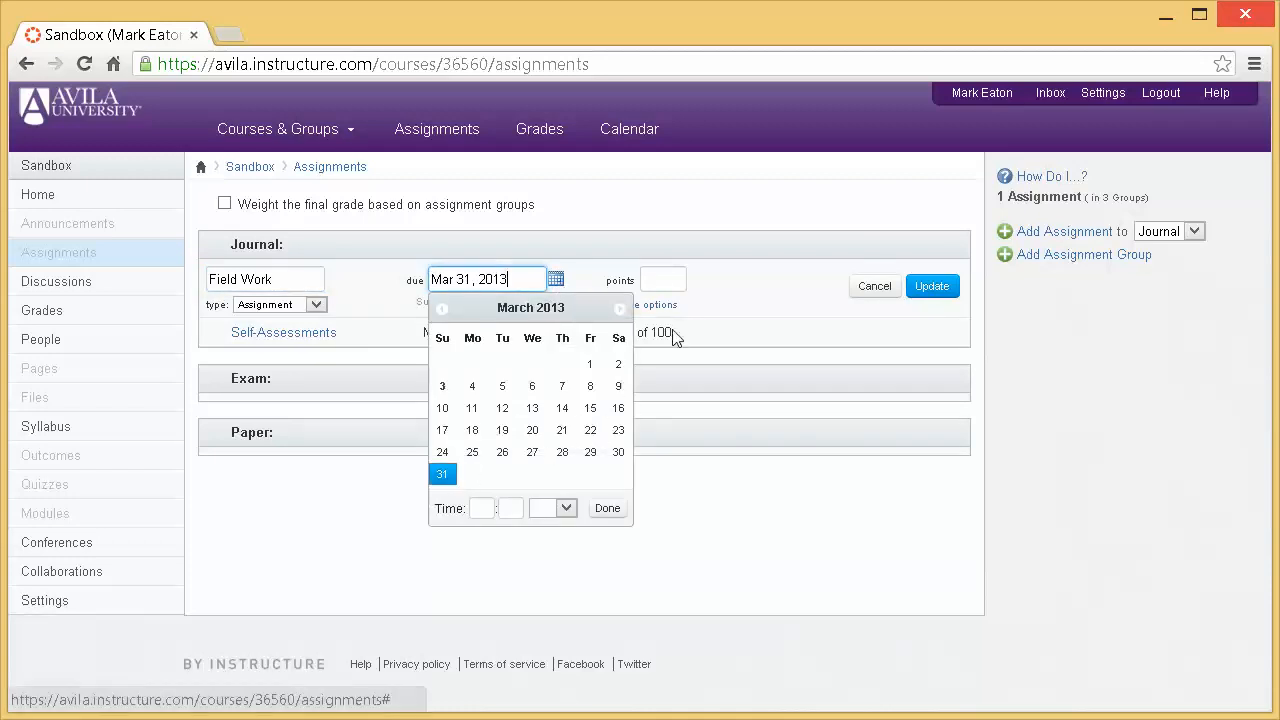
left_click(672, 279)
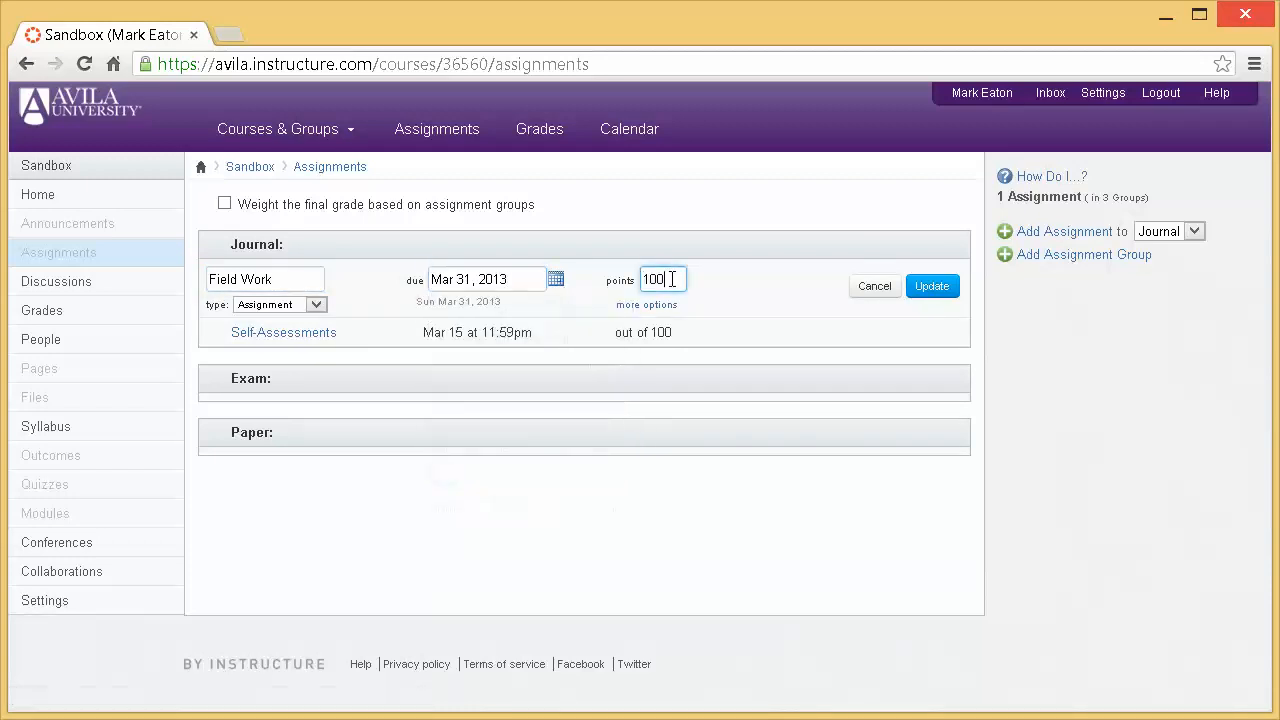
left_click(929, 290)
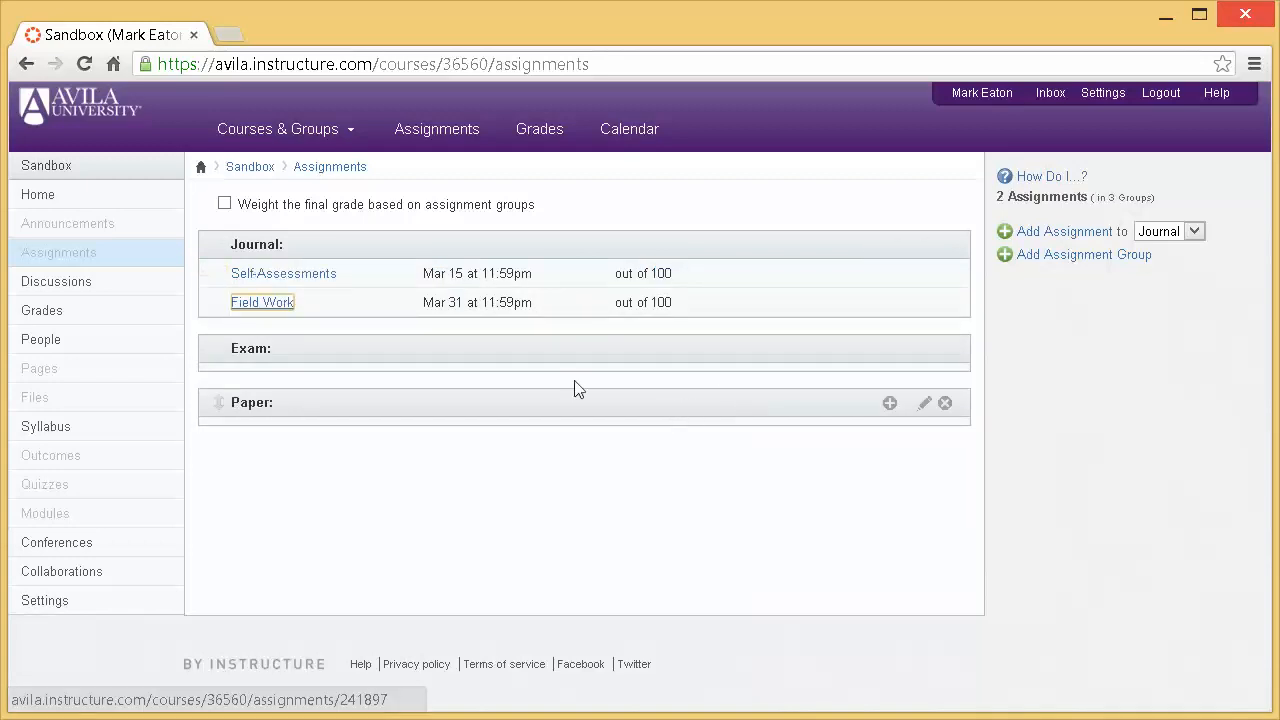
- Add an assignment named Mid-Term to the Exam group, due Apr 15, 2013 and worth 100 points
left_click(1196, 236)
left_click(1164, 284)
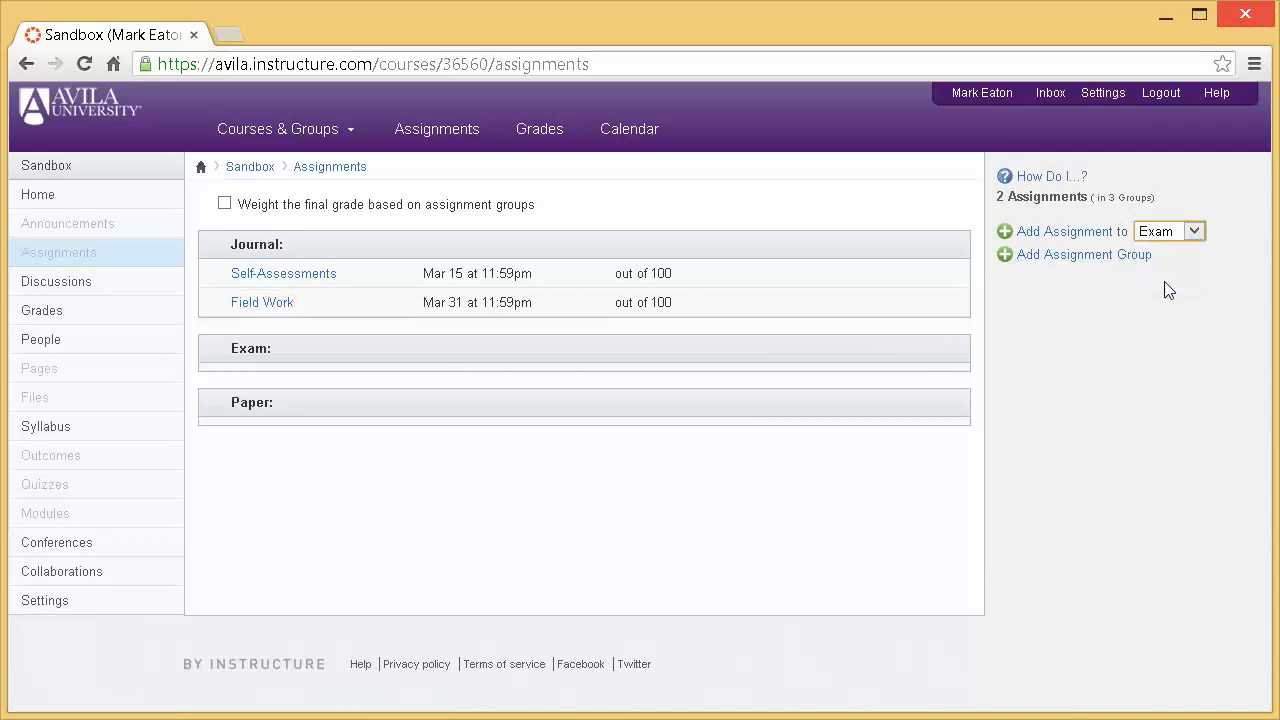
left_click(1074, 238)
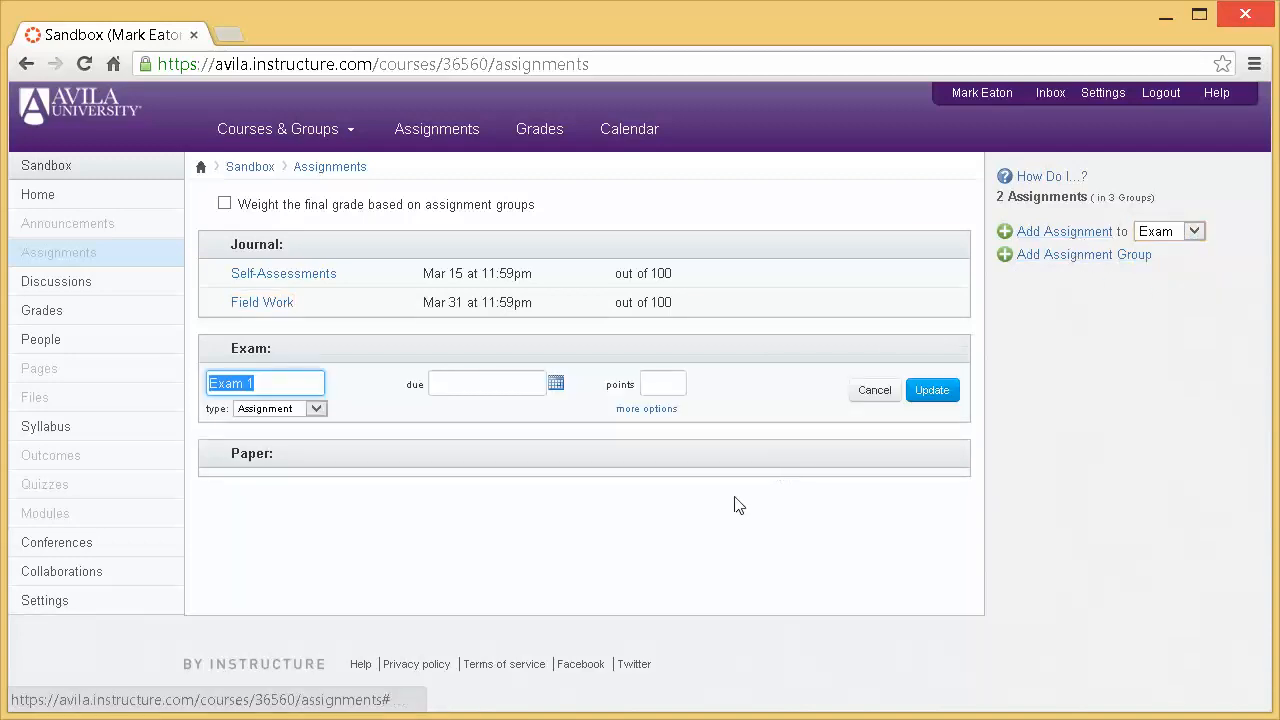
type("Mid")
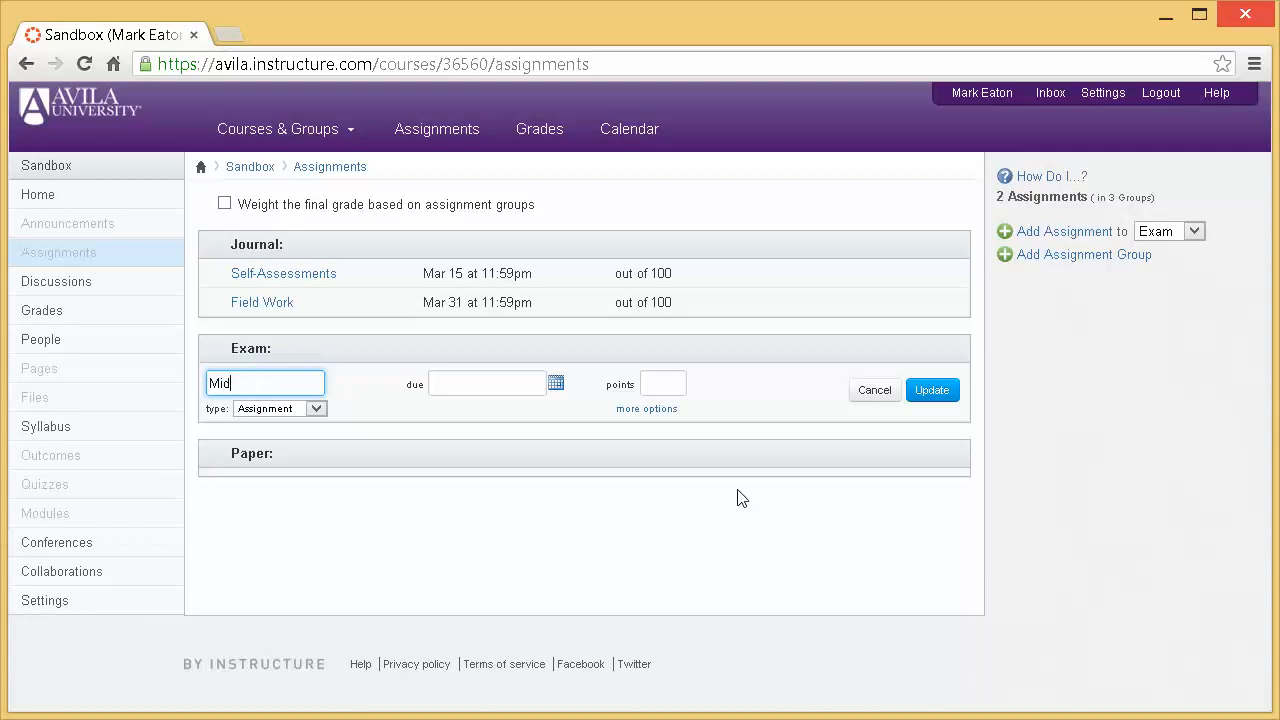
type("-Term")
left_click(556, 386)
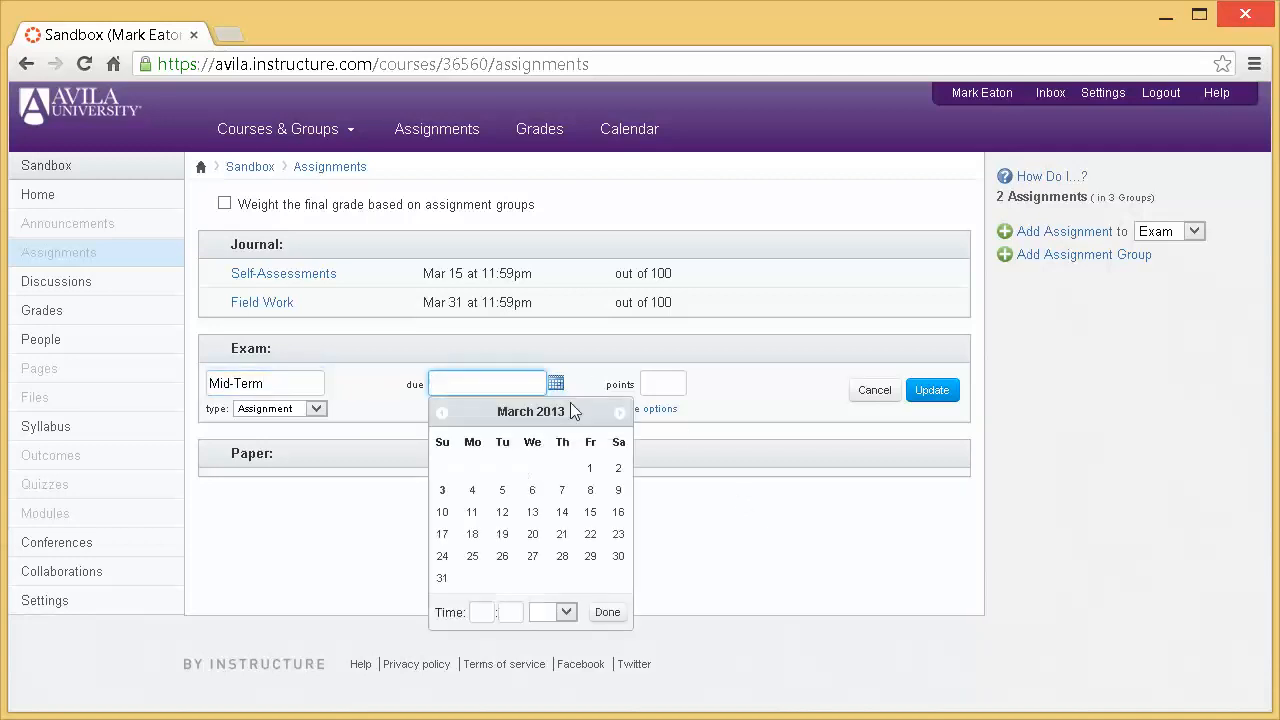
left_click(619, 412)
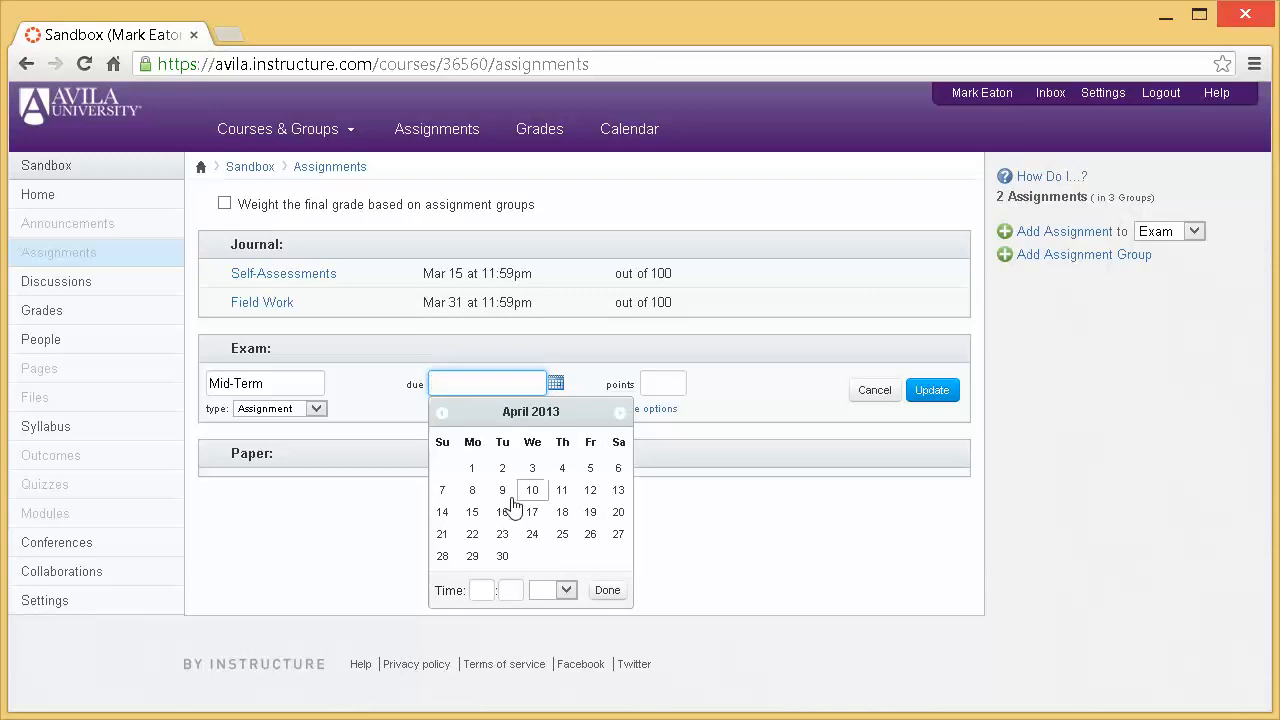
left_click(472, 512)
left_click(672, 390)
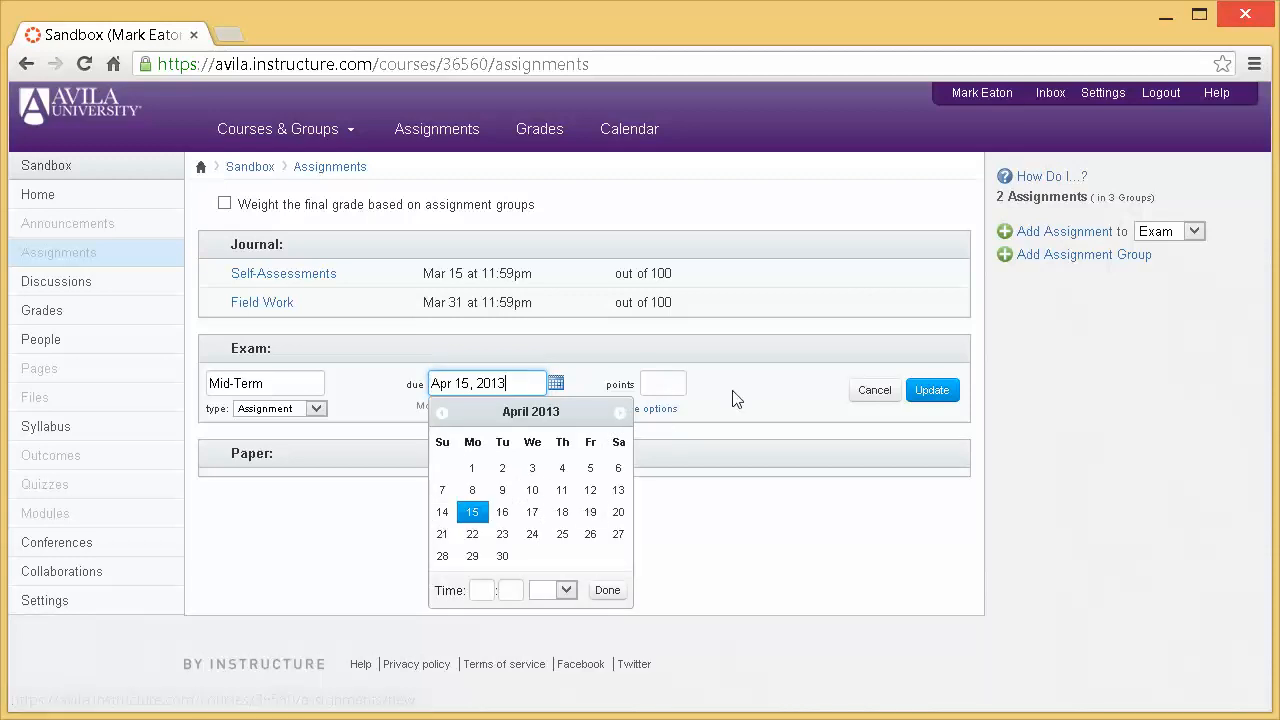
type("100")
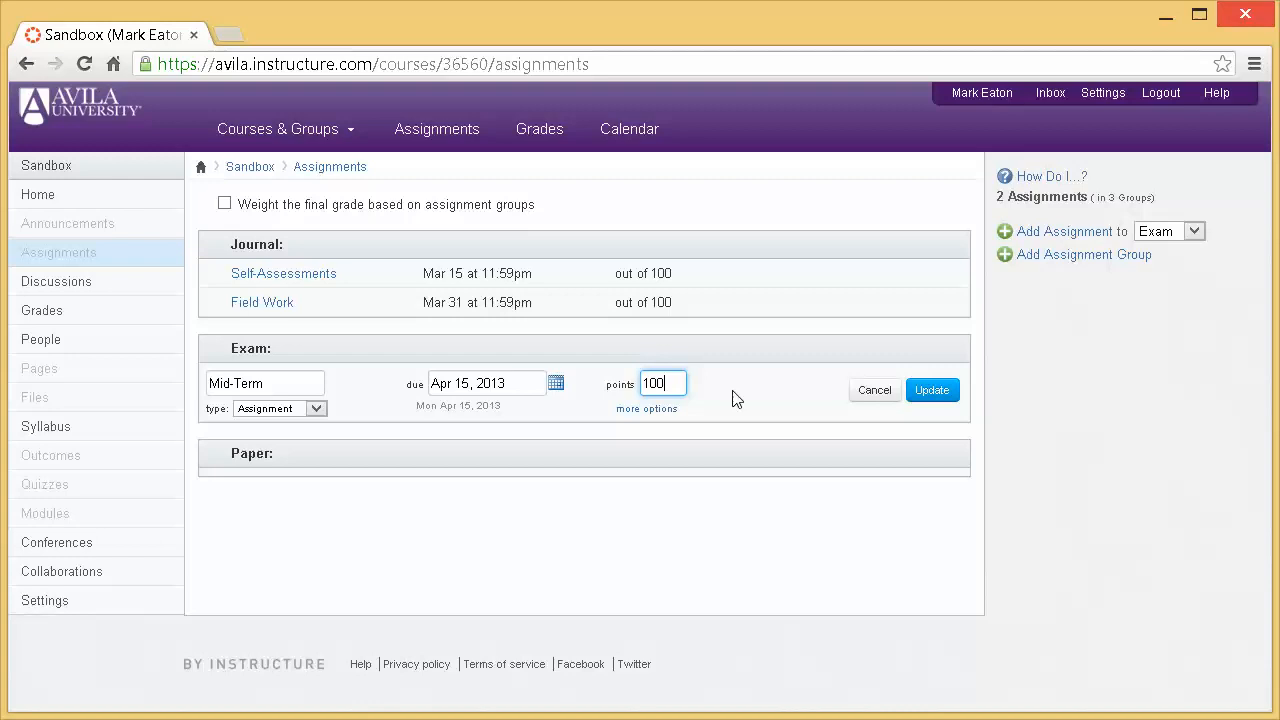
left_click(931, 390)
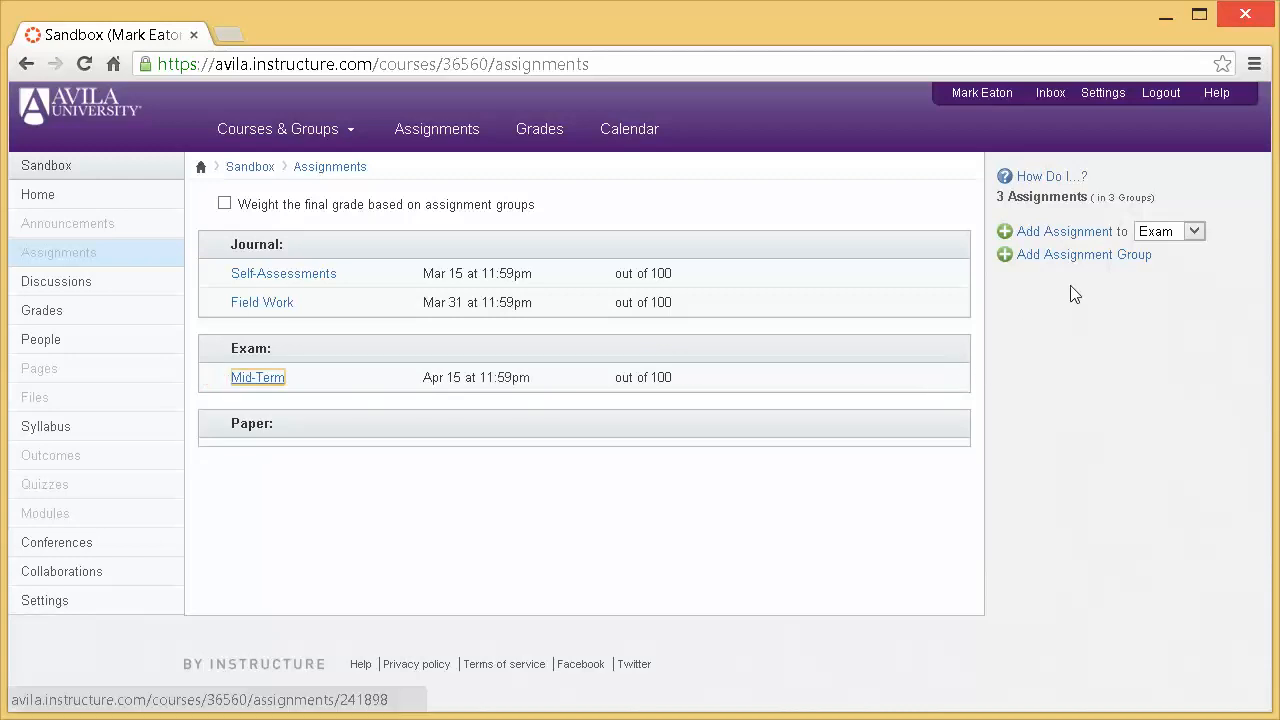
- Add an assignment named Final to the Exam group, due Apr 30, 2013 and worth 100 points
left_click(1062, 235)
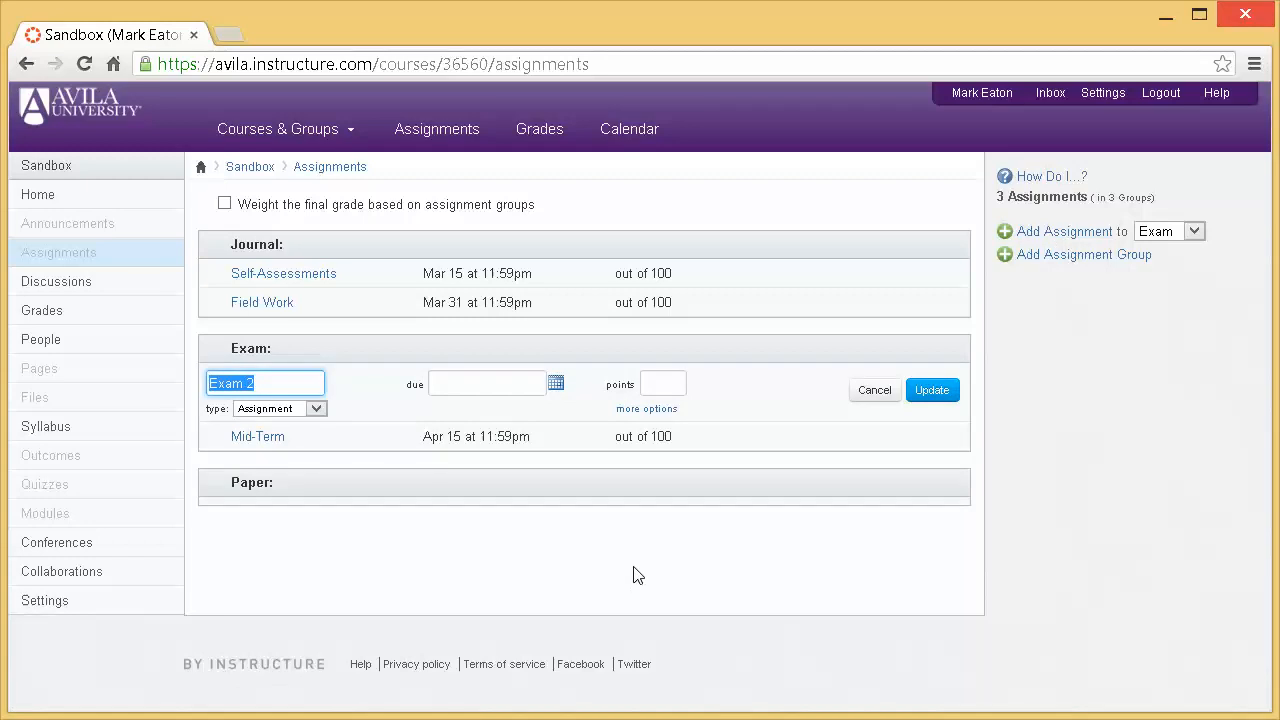
type("Final")
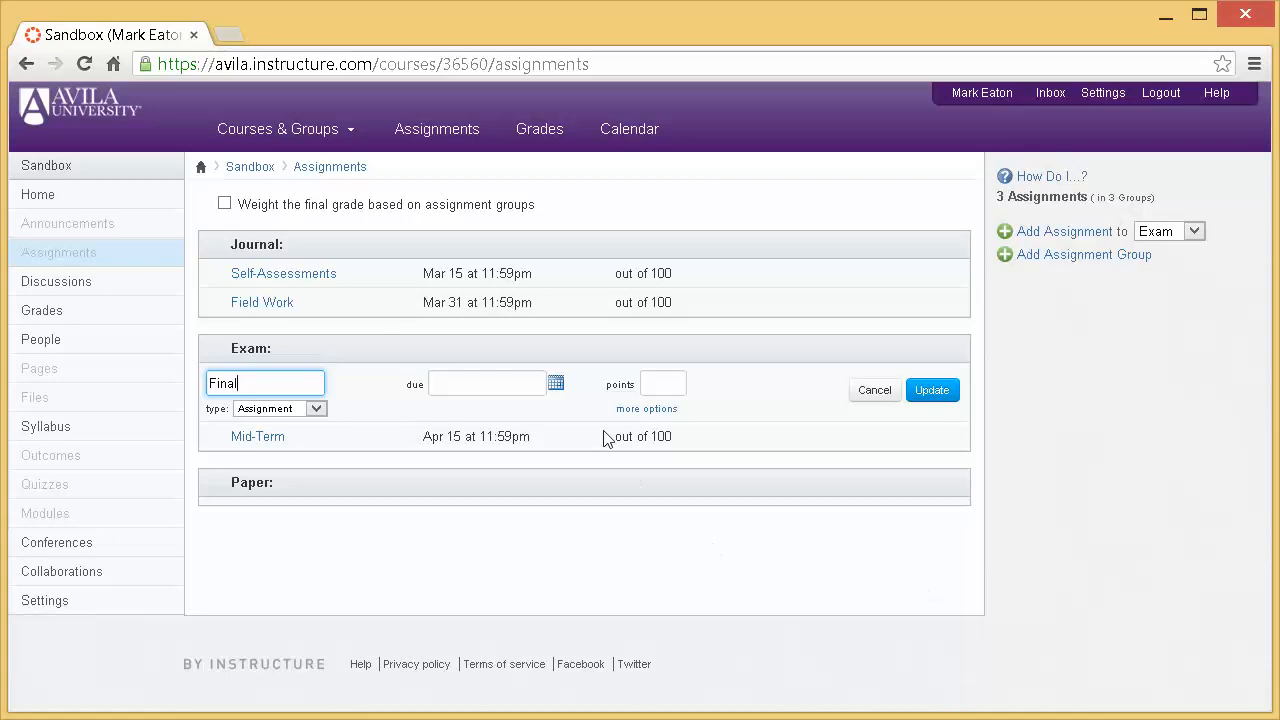
left_click(556, 383)
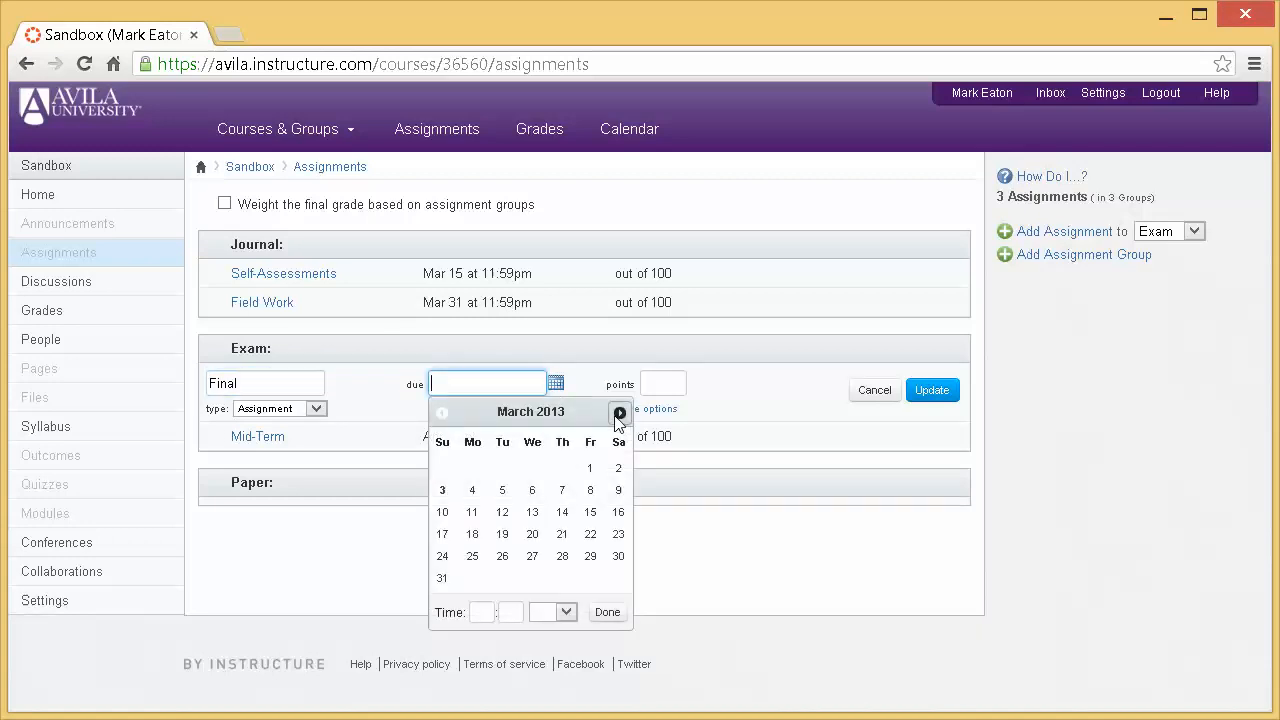
left_click(619, 413)
left_click(502, 556)
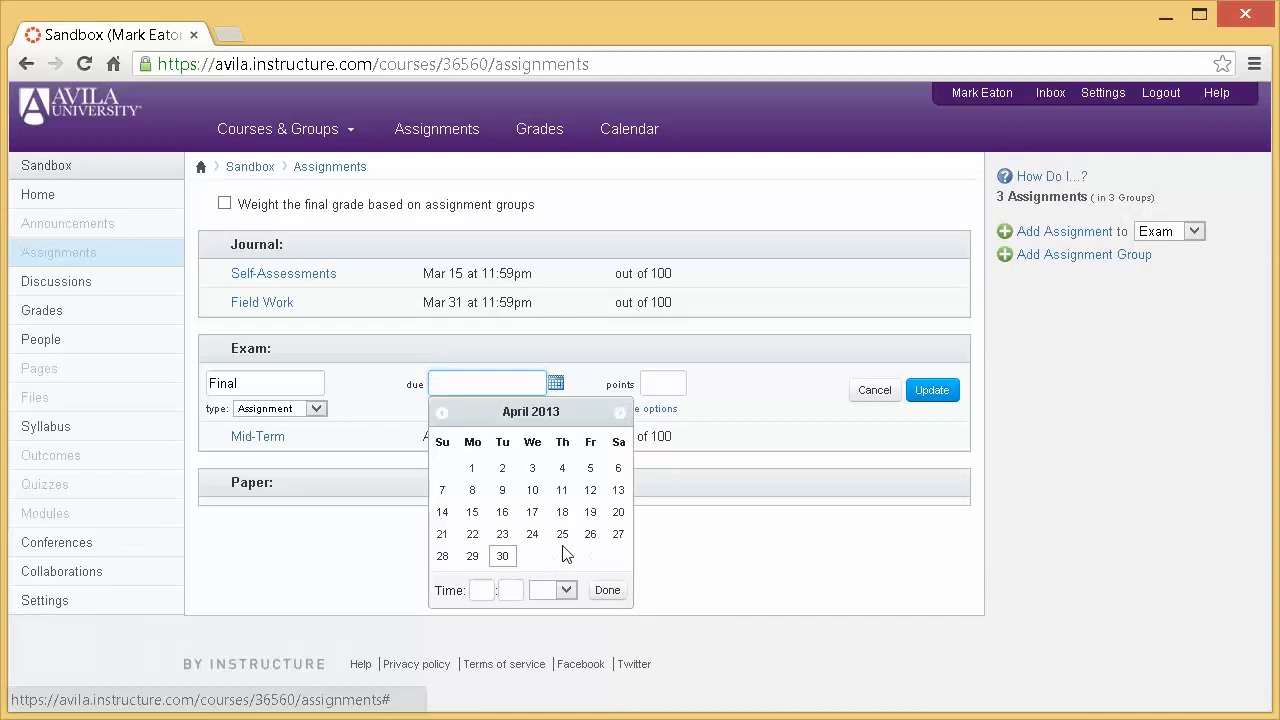
left_click(664, 384)
type("100")
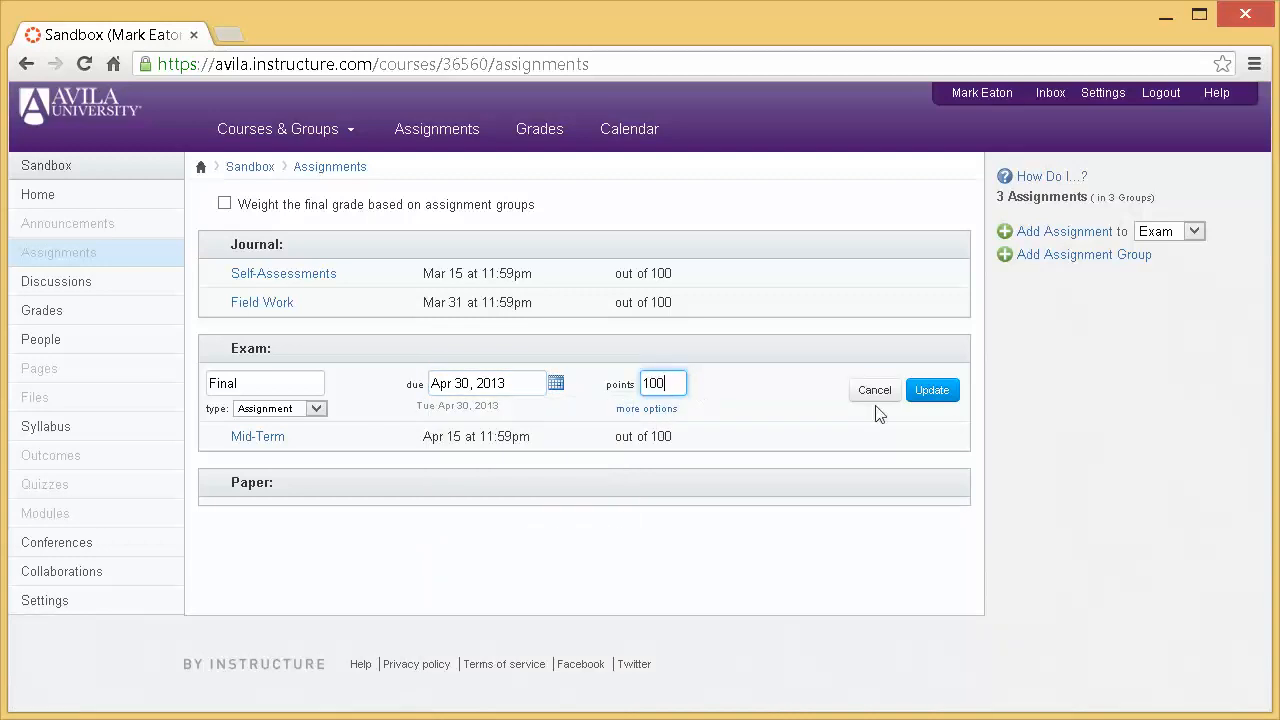
left_click(932, 390)
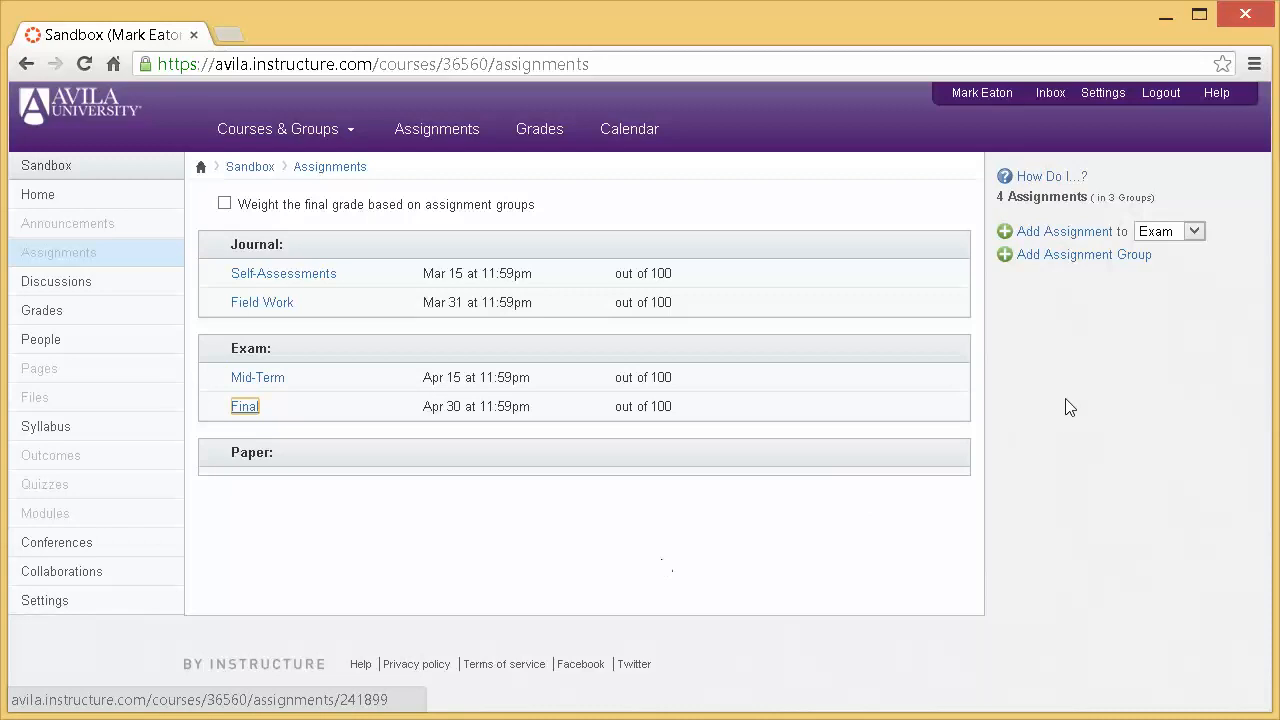
- Add an assignment named Term Paper to the Paper group, due Apr 30, 2013 and worth 100 points
left_click(1195, 233)
left_click(1156, 251)
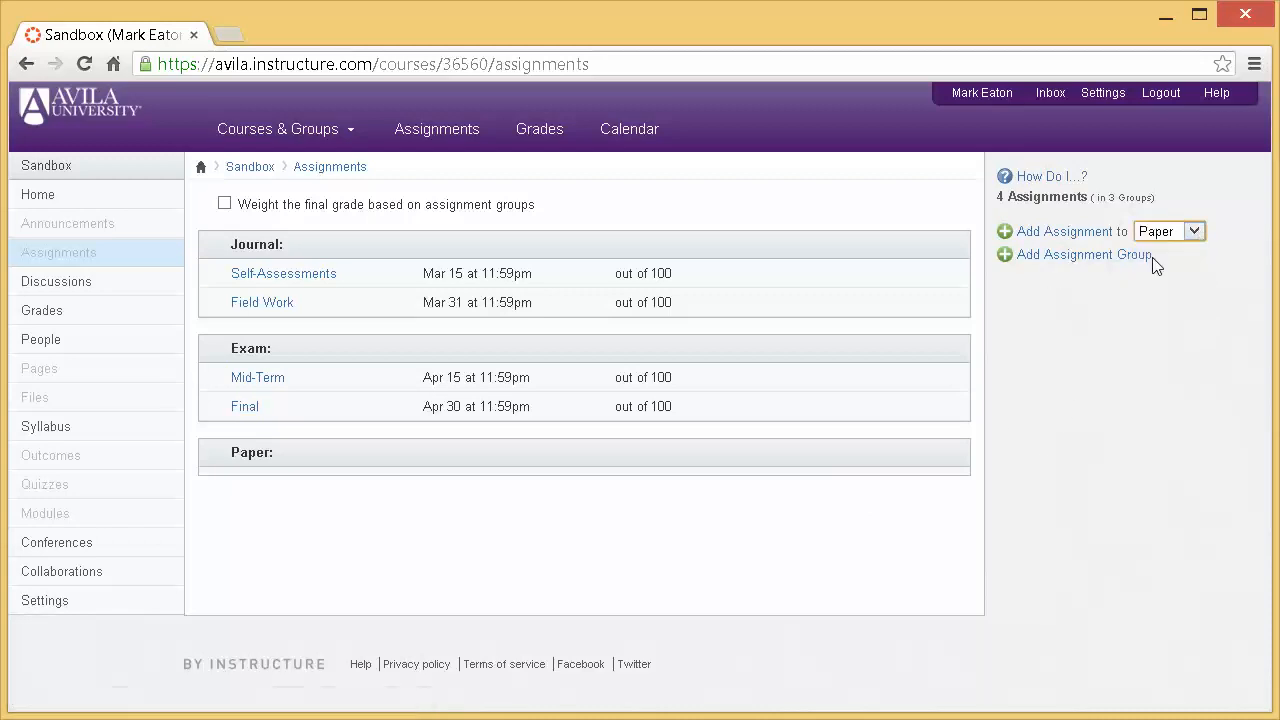
left_click(1064, 232)
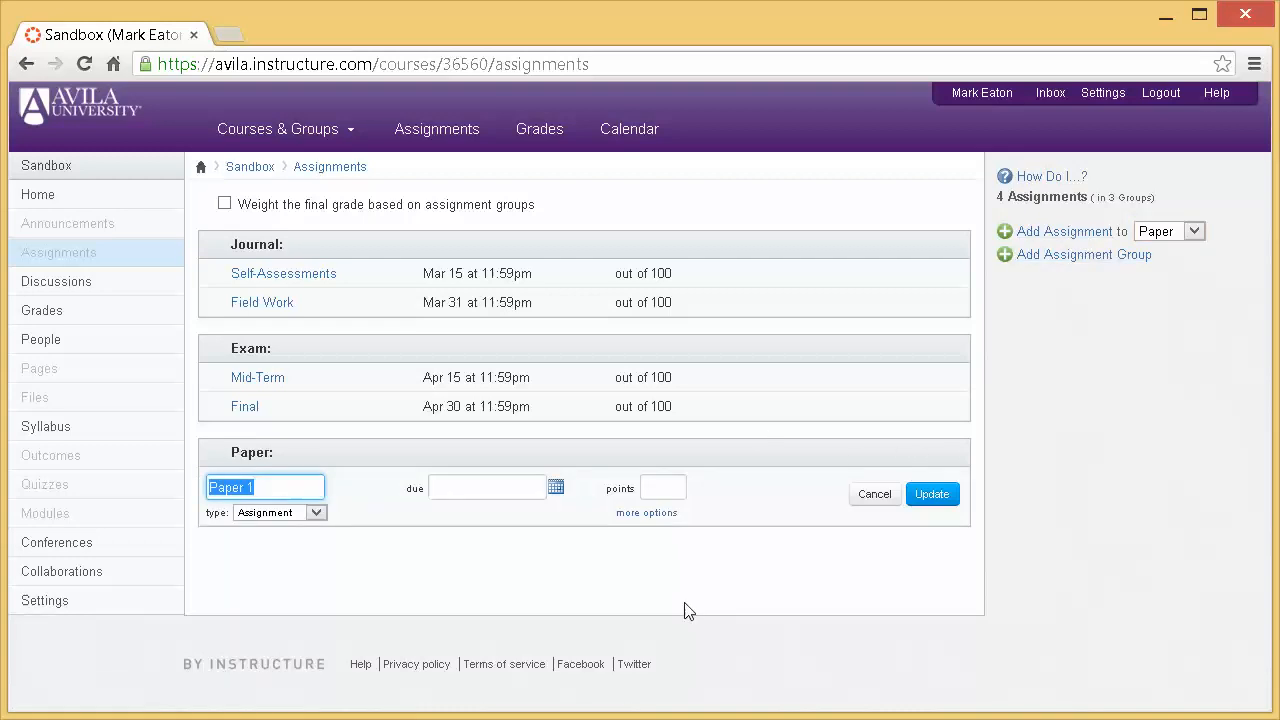
type("Term Paper")
left_click(561, 492)
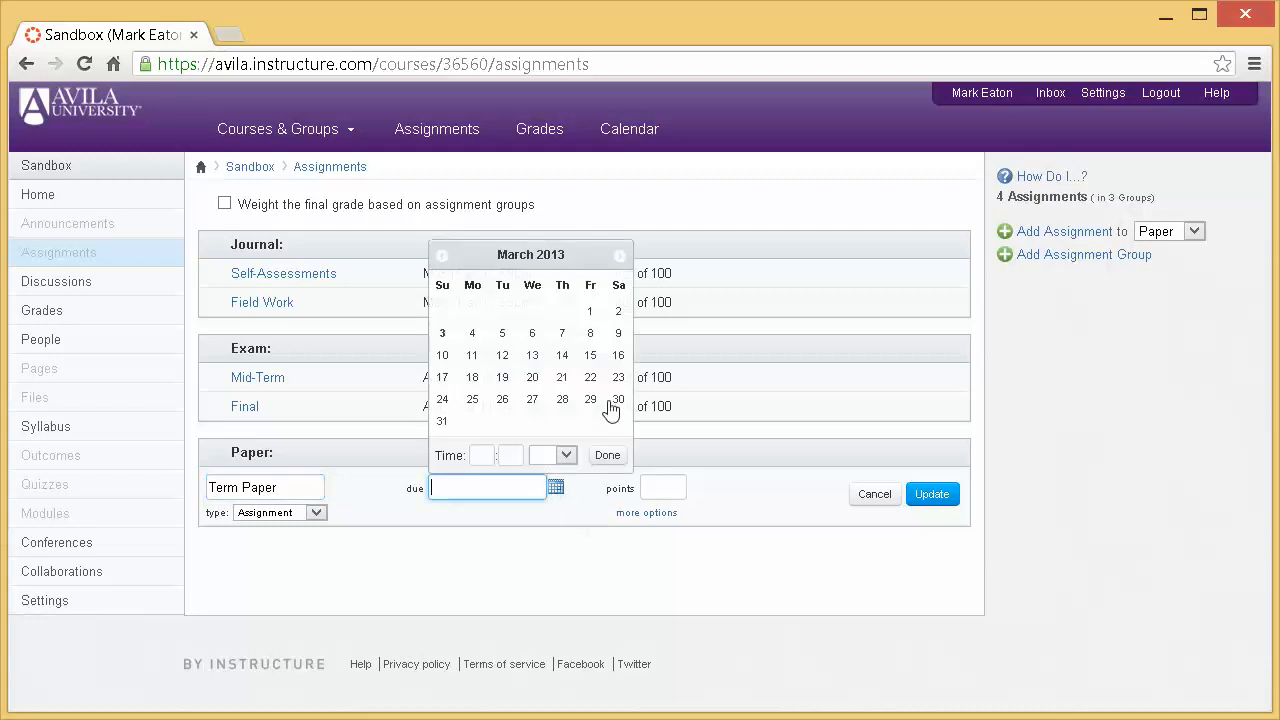
left_click(621, 257)
left_click(502, 399)
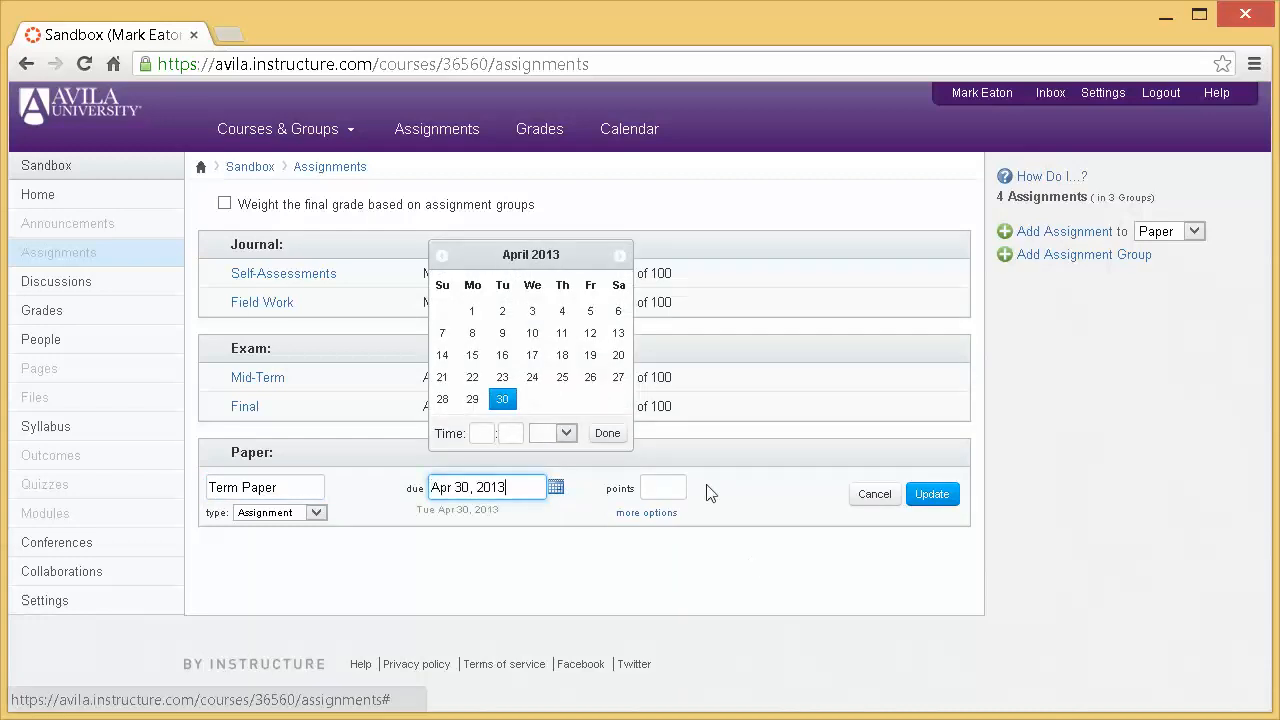
left_click(664, 485)
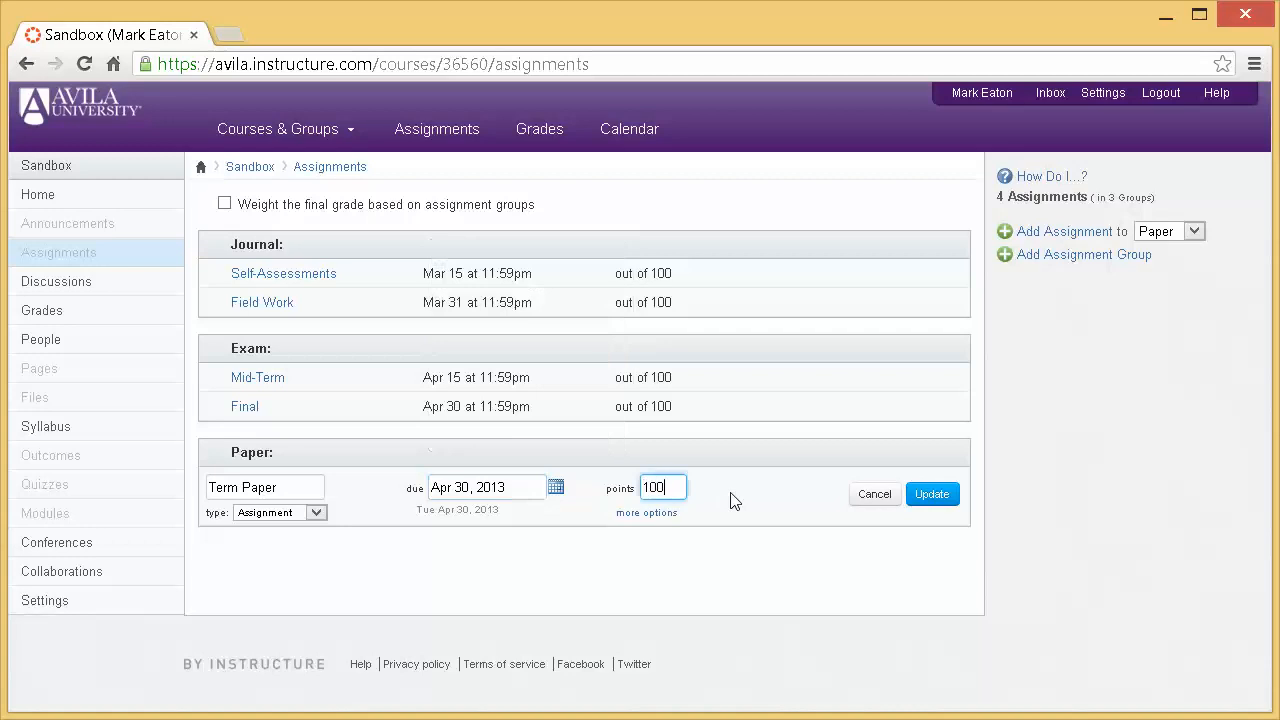
left_click(932, 494)
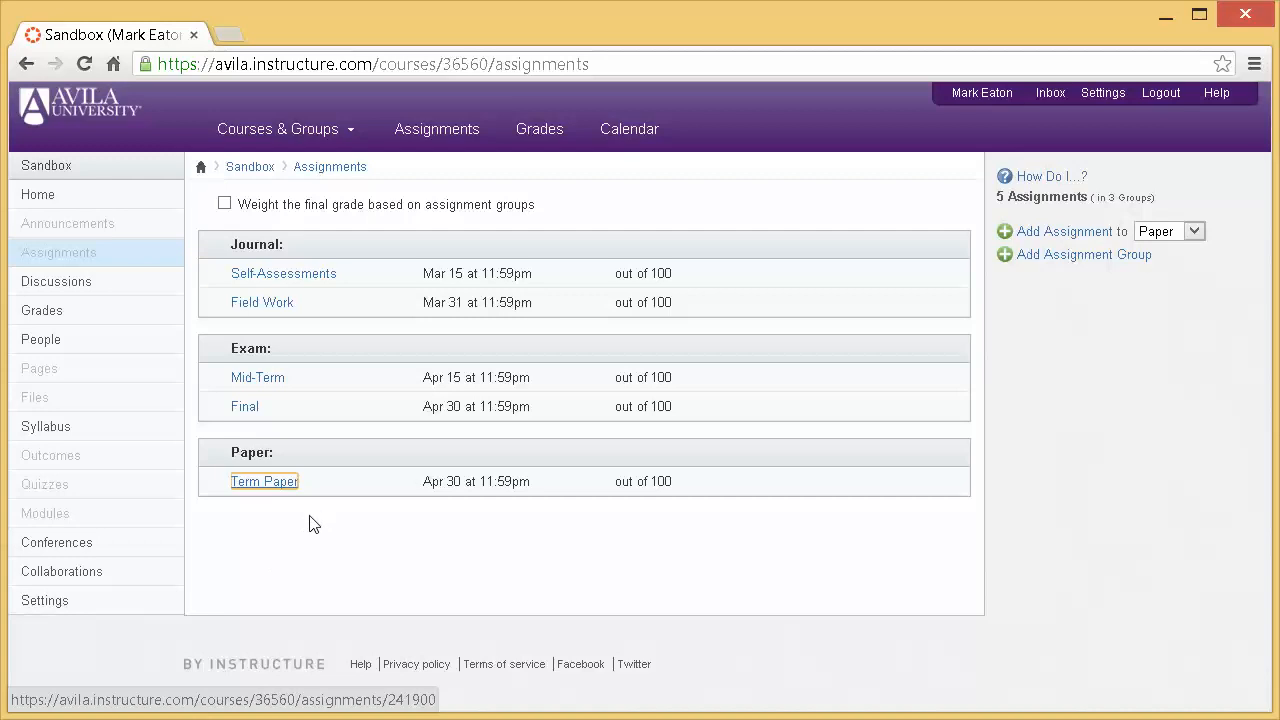
- Edit the Term Paper assignment and set its due date to May 3, 2013, keeping the 11:59 pm time
mouse_move(323, 495)
left_click(923, 487)
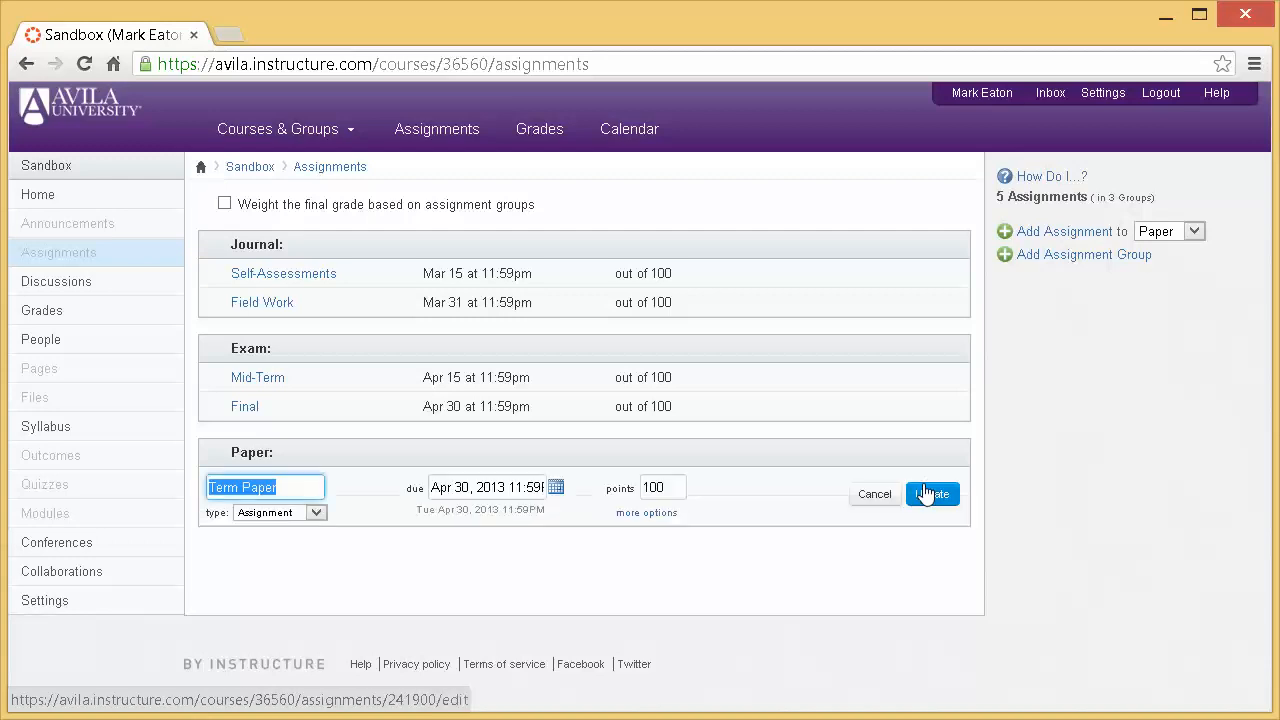
left_click(556, 488)
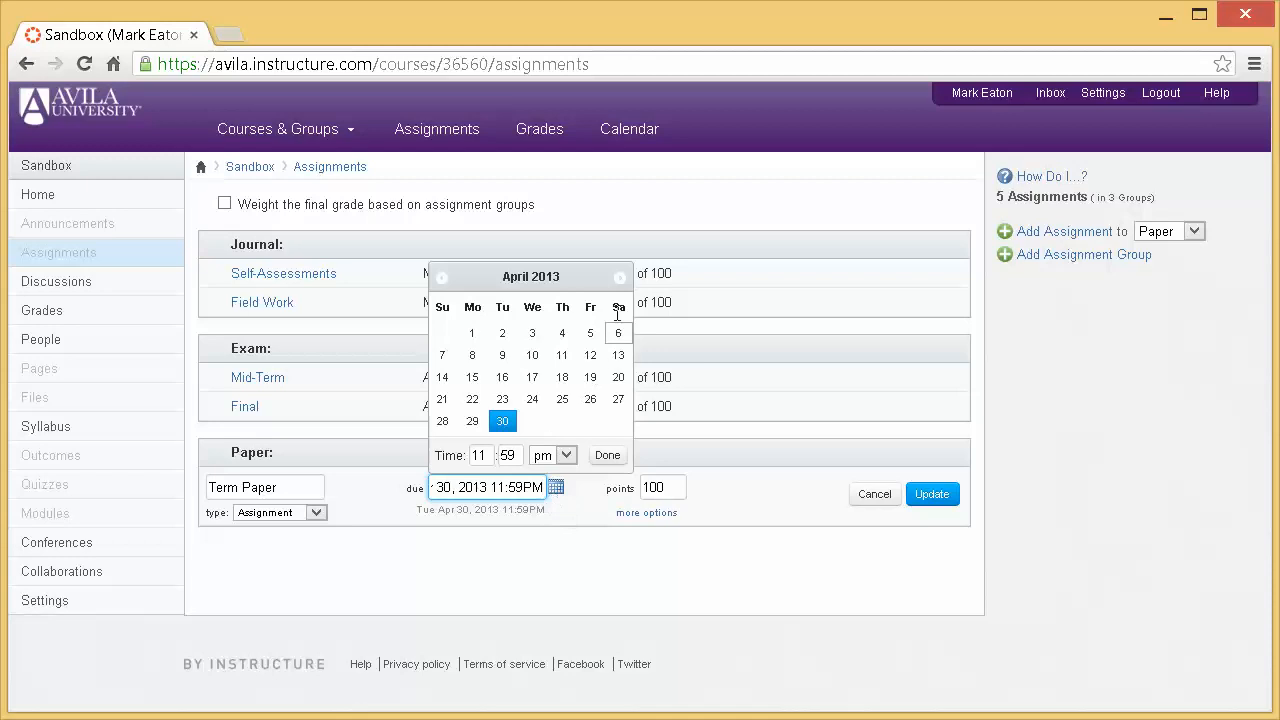
left_click(620, 278)
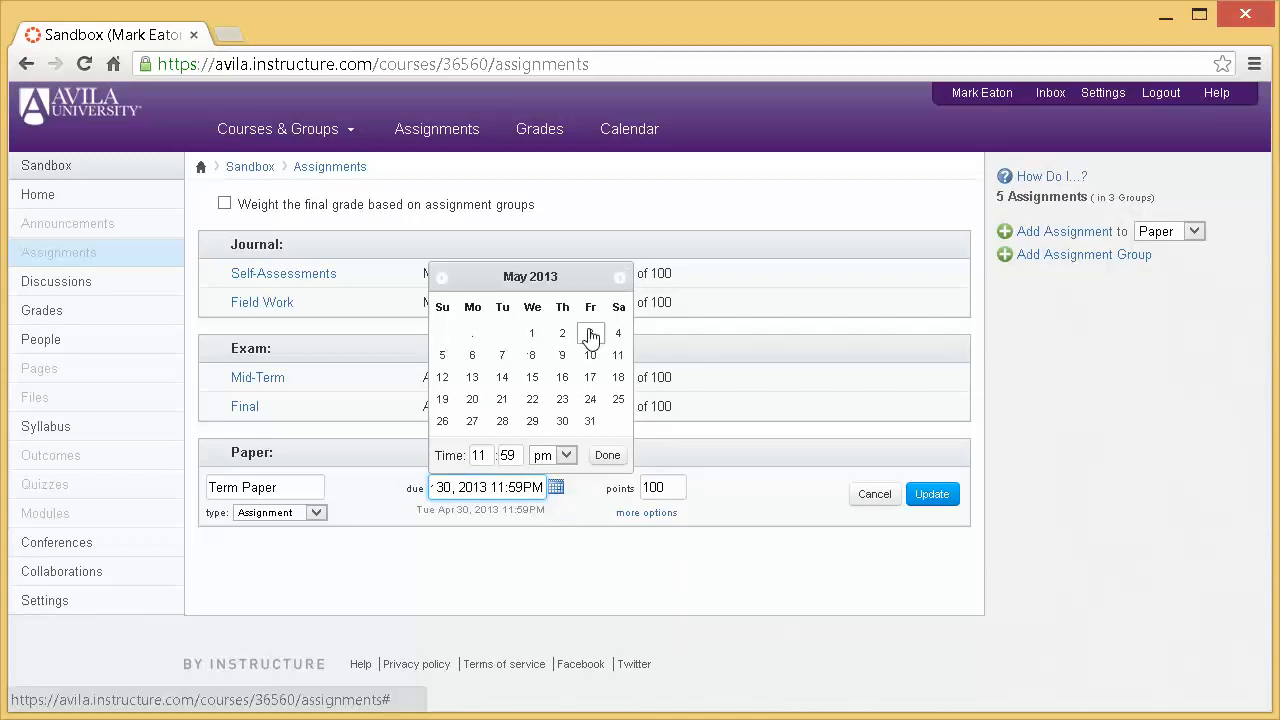
left_click(590, 333)
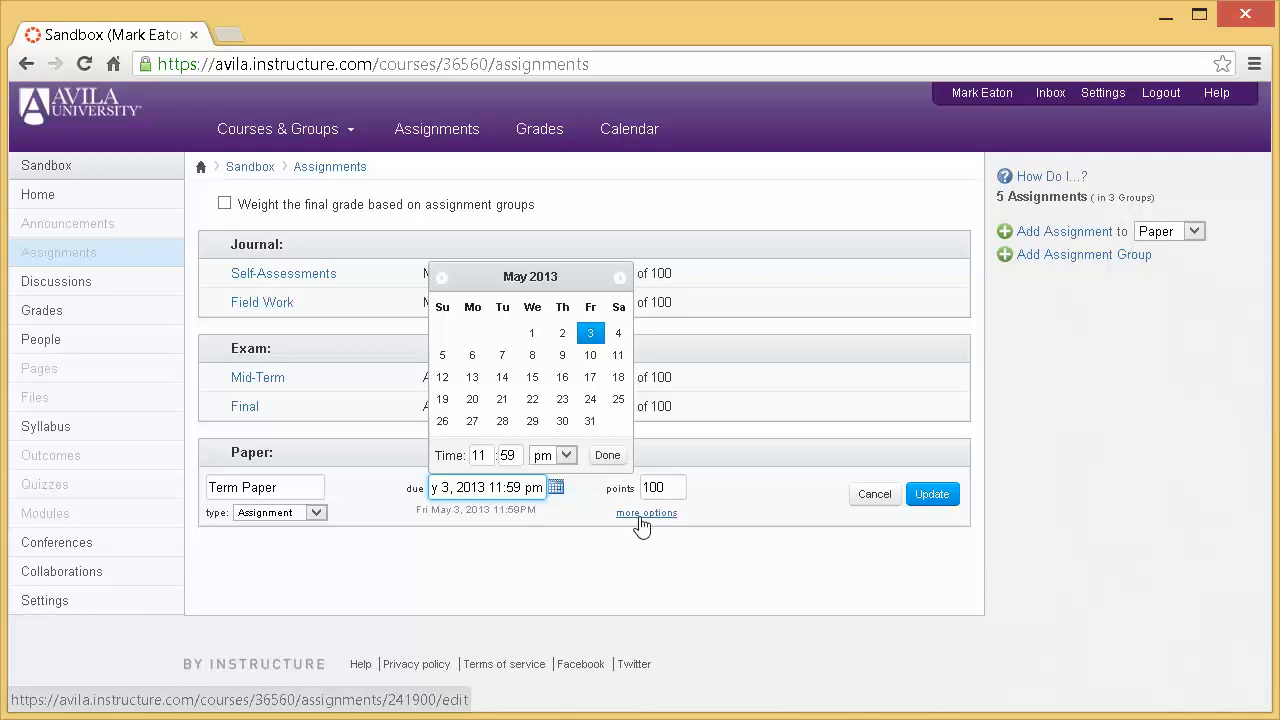
- In the Term Paper's full edit options, enable notifying users that the content has changed and save the assignment
left_click(658, 517)
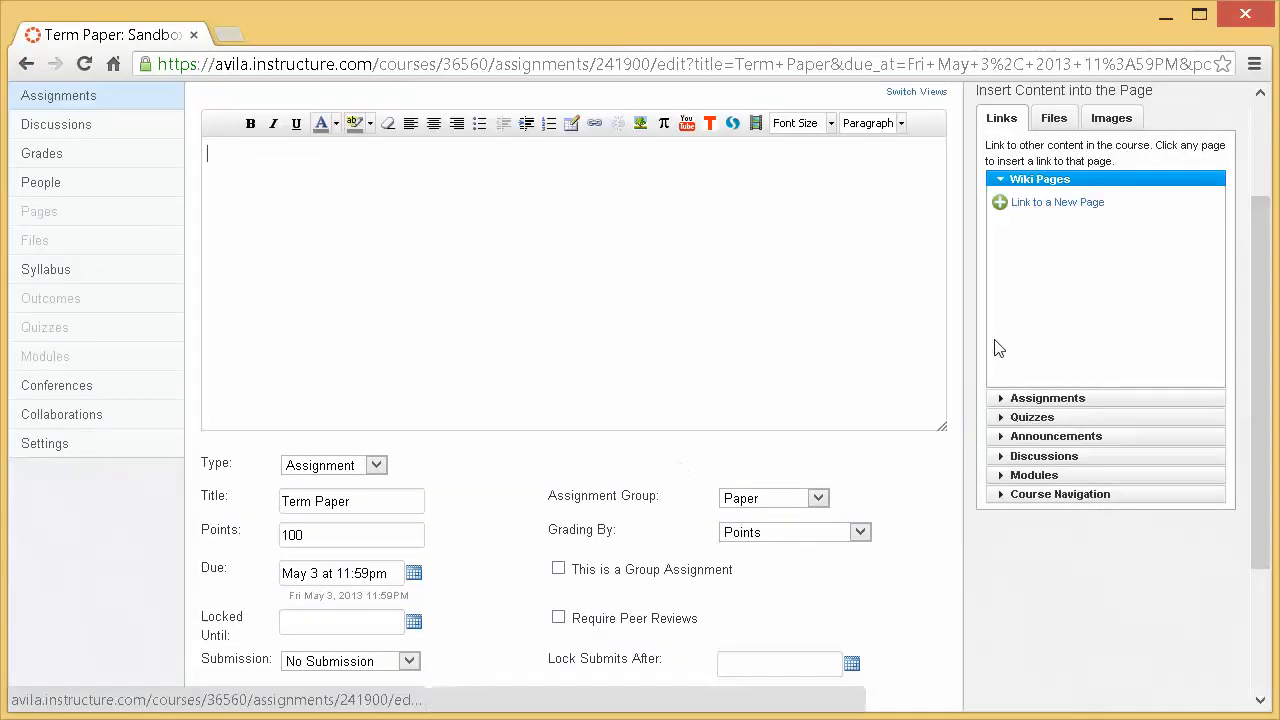
left_click_drag(1262, 284, 1257, 418)
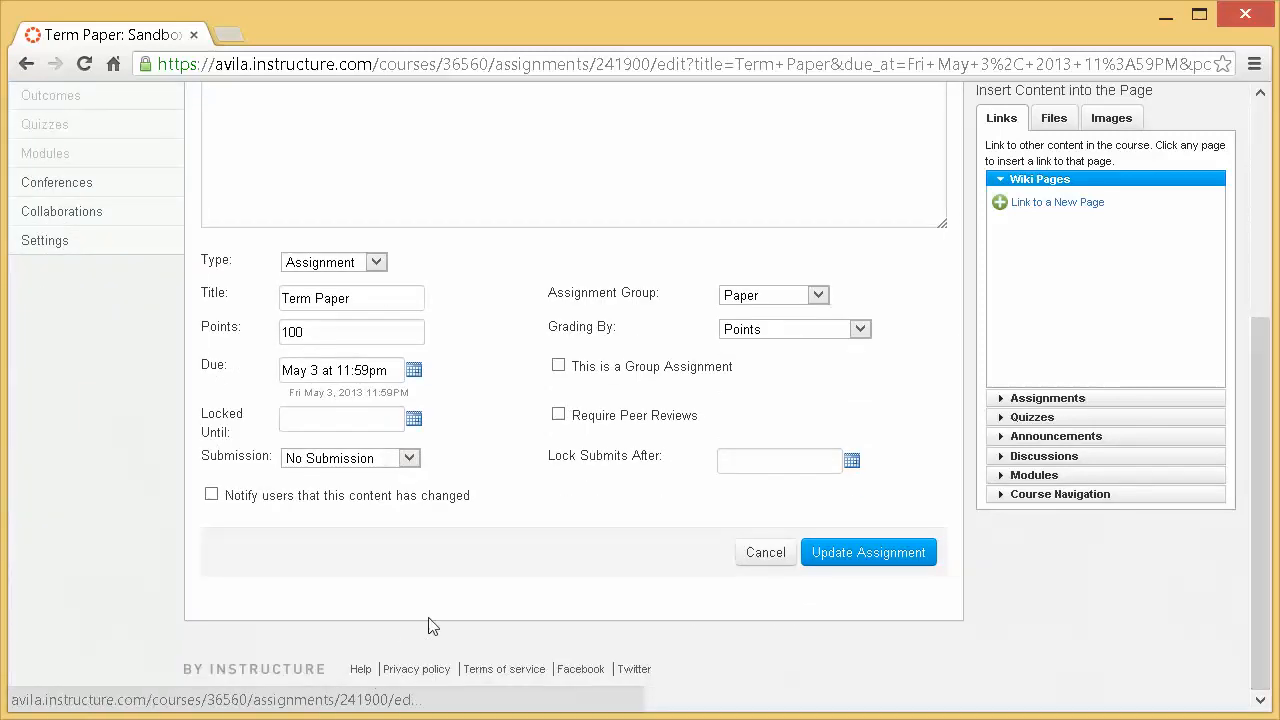
left_click(212, 497)
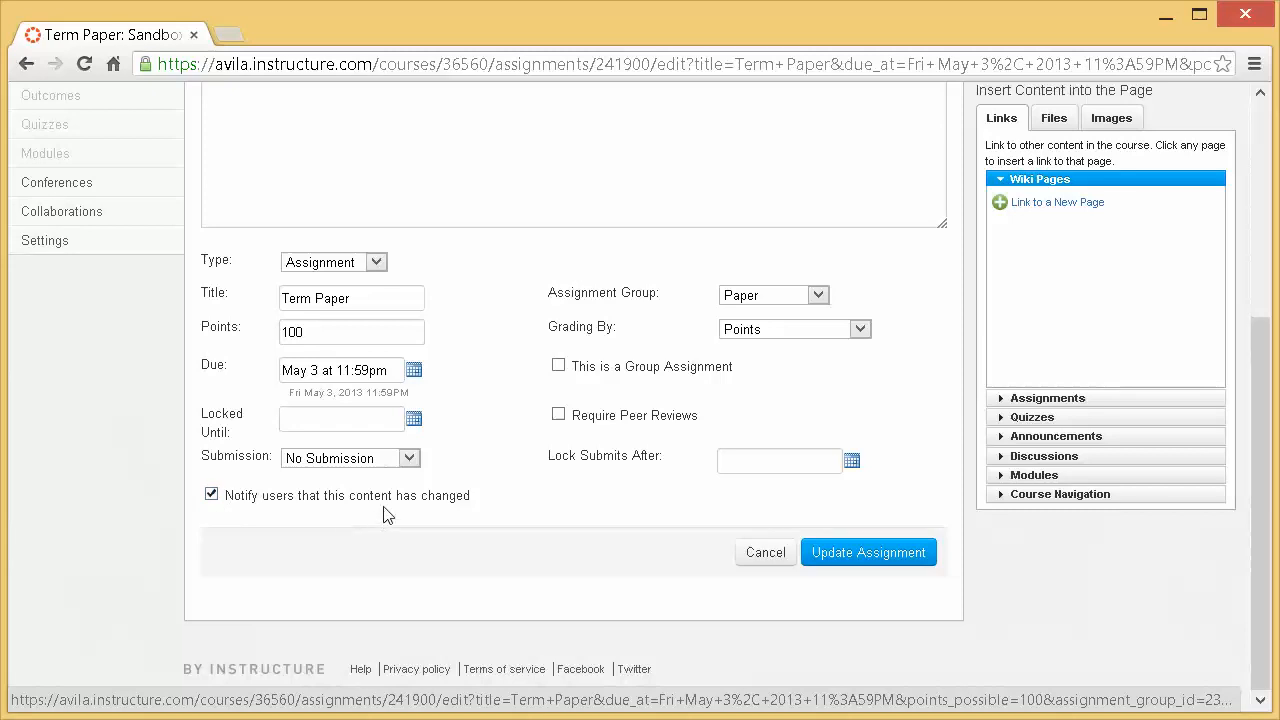
left_click(871, 555)
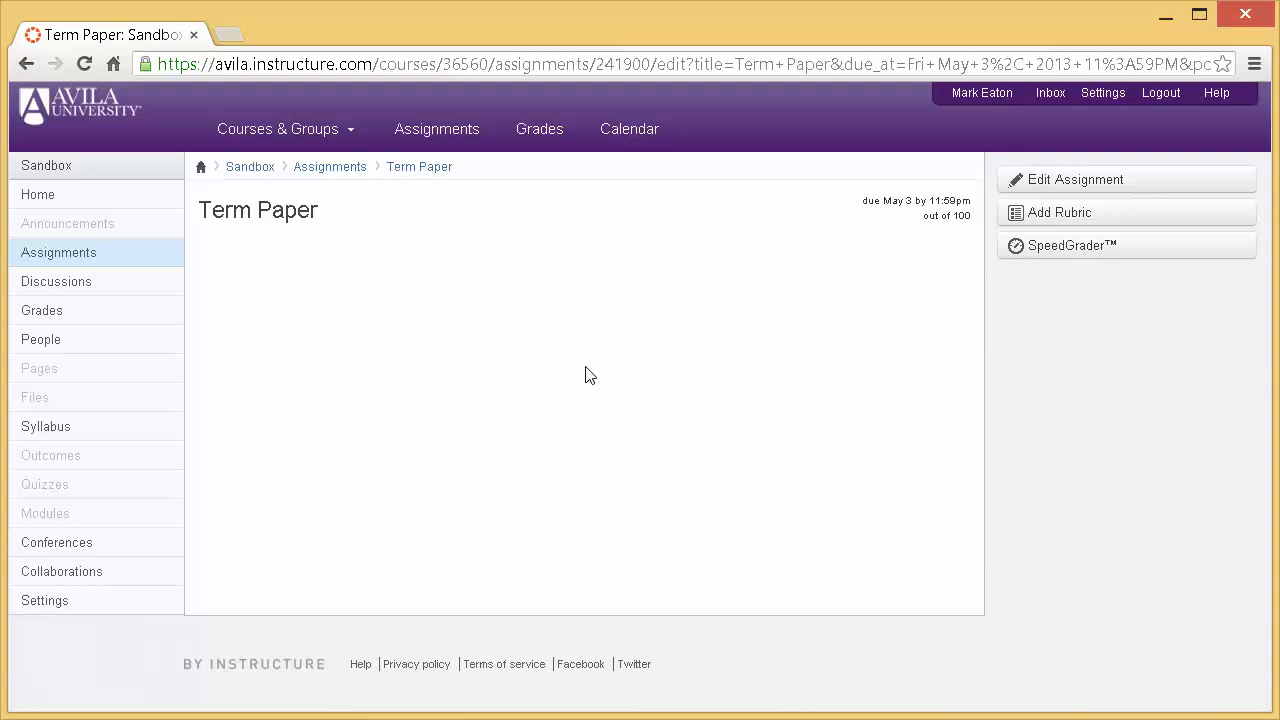
- Look at the upcoming assignments across all courses and open the calendar
left_click(421, 136)
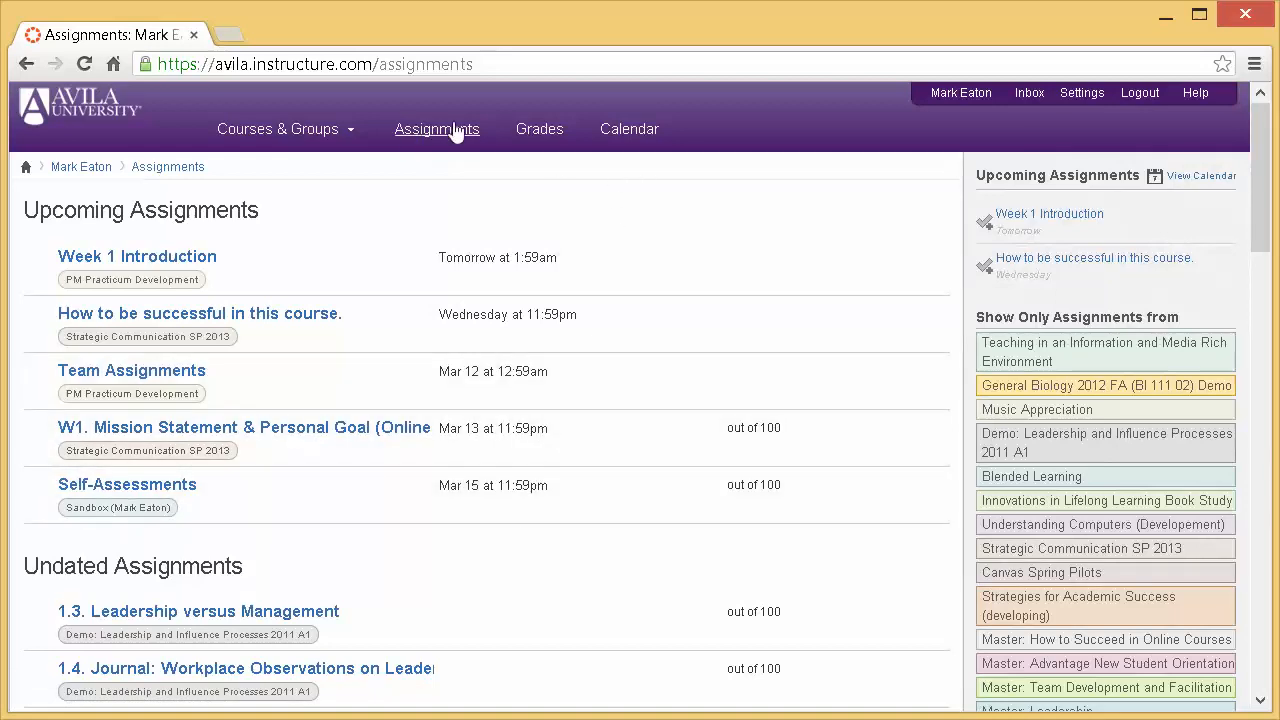
left_click(632, 131)
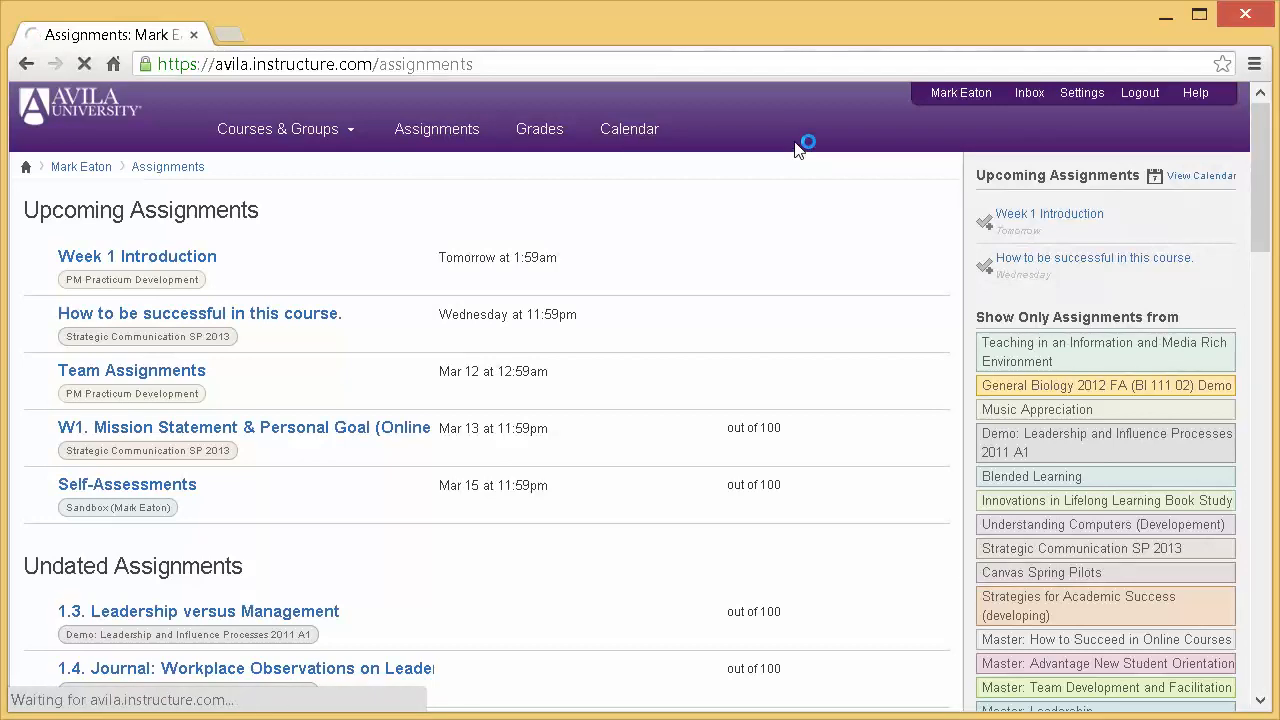